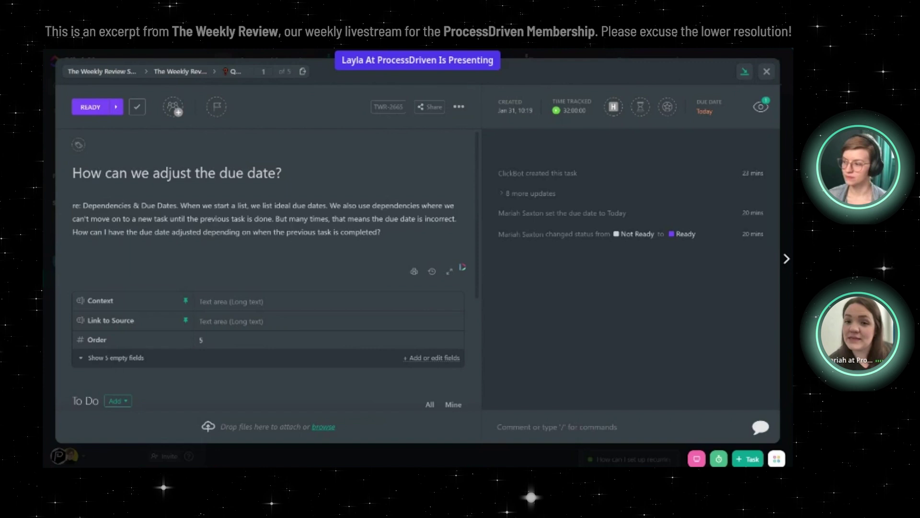
Step: Return to the Program #1 list, expand Course #123 and include closed tasks
{"action": "key", "text": "Escape"}
{"action": "scroll", "coordinate": [134, 369], "scroll_direction": "down", "scroll_amount": 3}
{"action": "scroll", "coordinate": [135, 369], "scroll_direction": "down", "scroll_amount": 2}
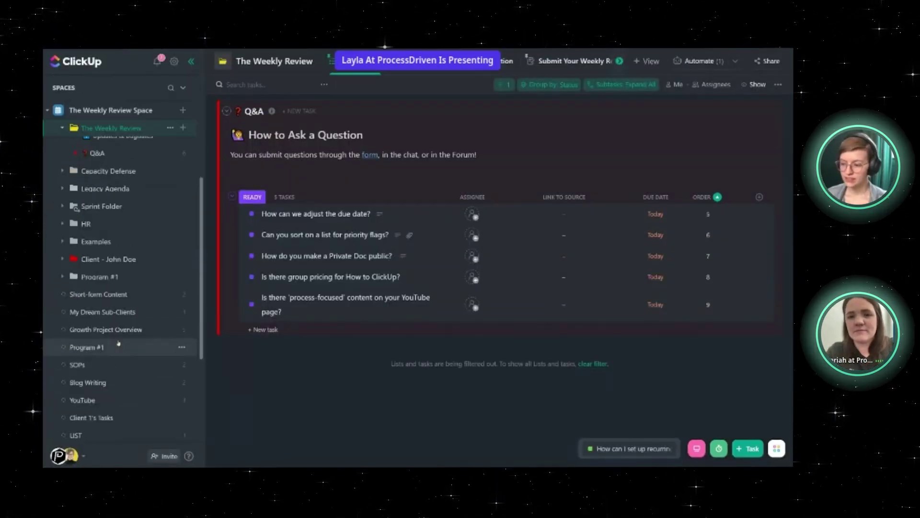
{"action": "left_click", "coordinate": [94, 347]}
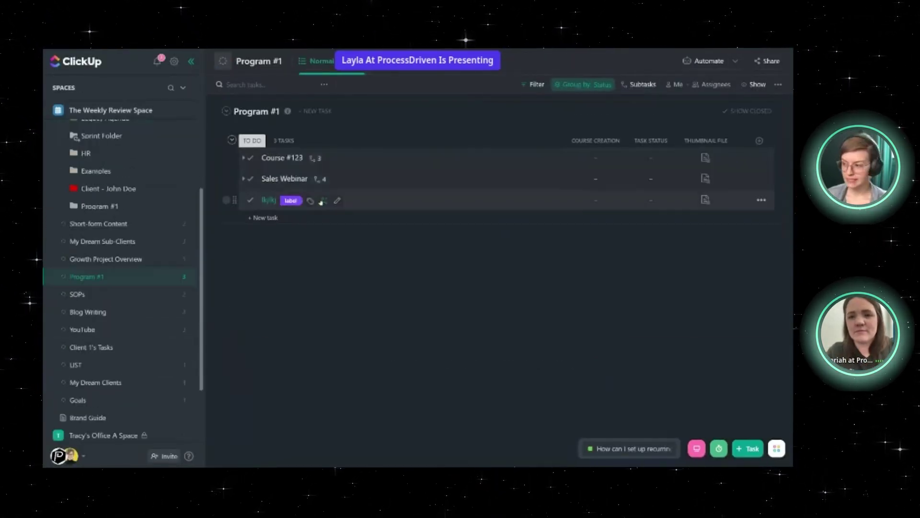
{"action": "left_click", "coordinate": [316, 157]}
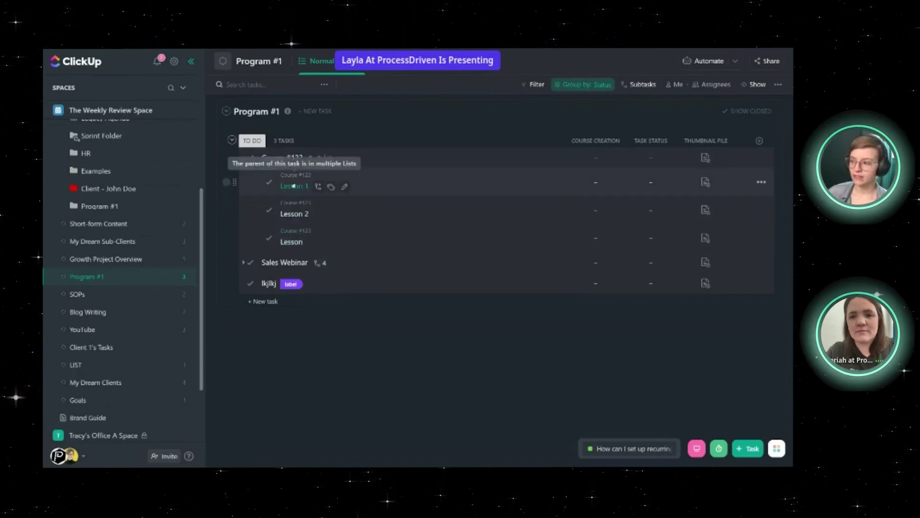
{"action": "left_click", "coordinate": [269, 182]}
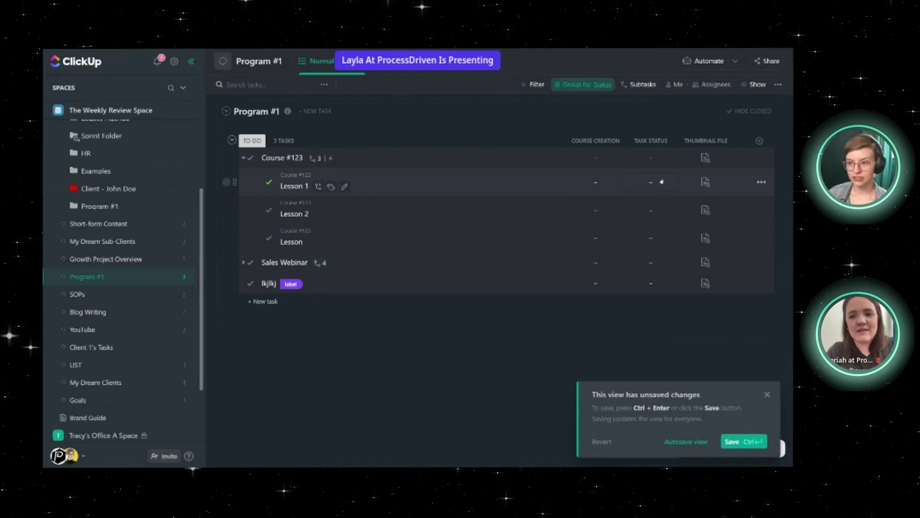
Step: Add the existing Due date field as a list column and save the view
{"action": "left_click", "coordinate": [760, 141]}
{"action": "type", "text": "due"}
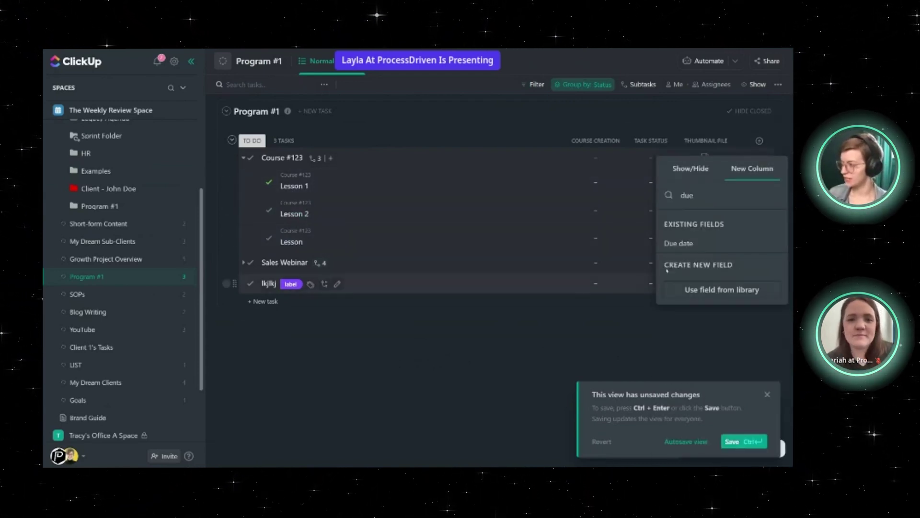
{"action": "left_click", "coordinate": [691, 243]}
{"action": "key", "text": "ctrl+Return"}
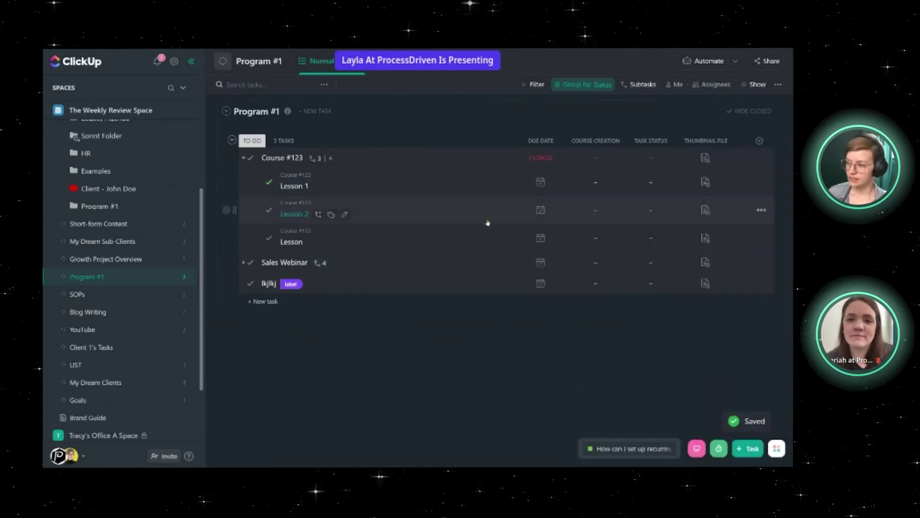
Step: Set Lesson 2's due date to Tomorrow
{"action": "left_click", "coordinate": [540, 209]}
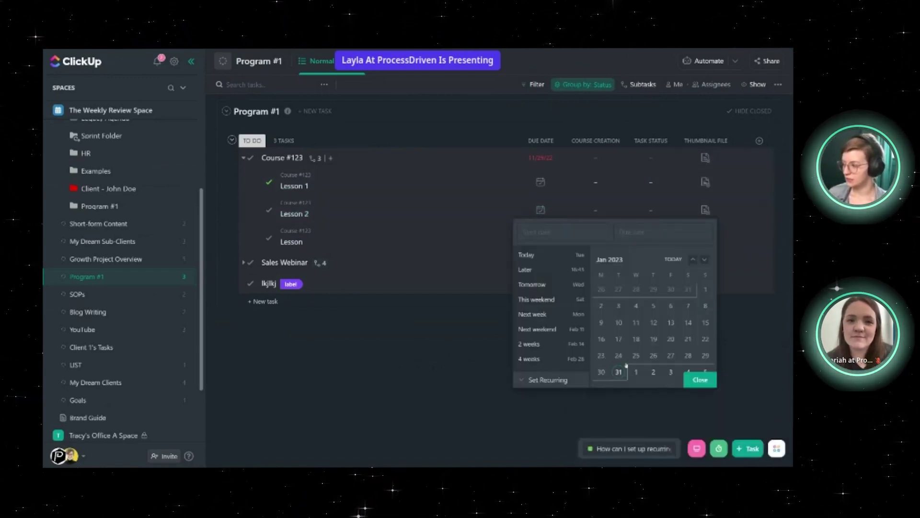
{"action": "left_click", "coordinate": [629, 369]}
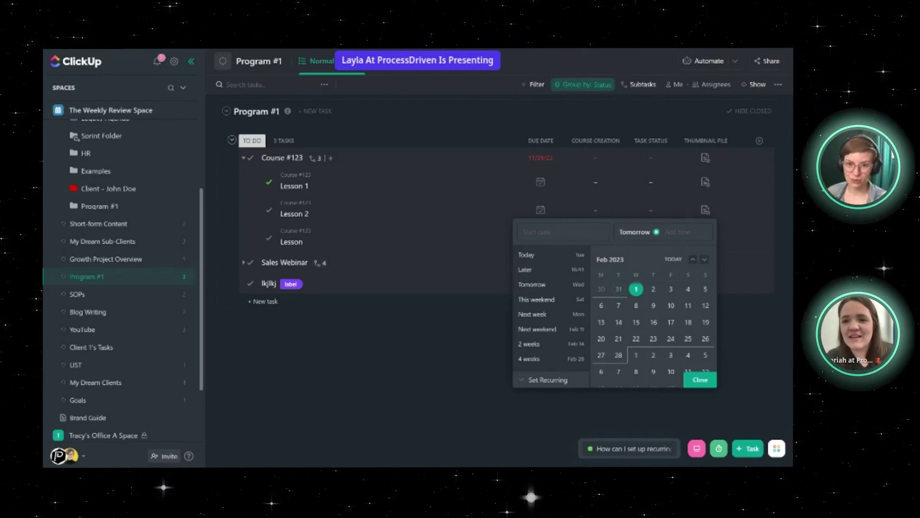
{"action": "left_click", "coordinate": [408, 346]}
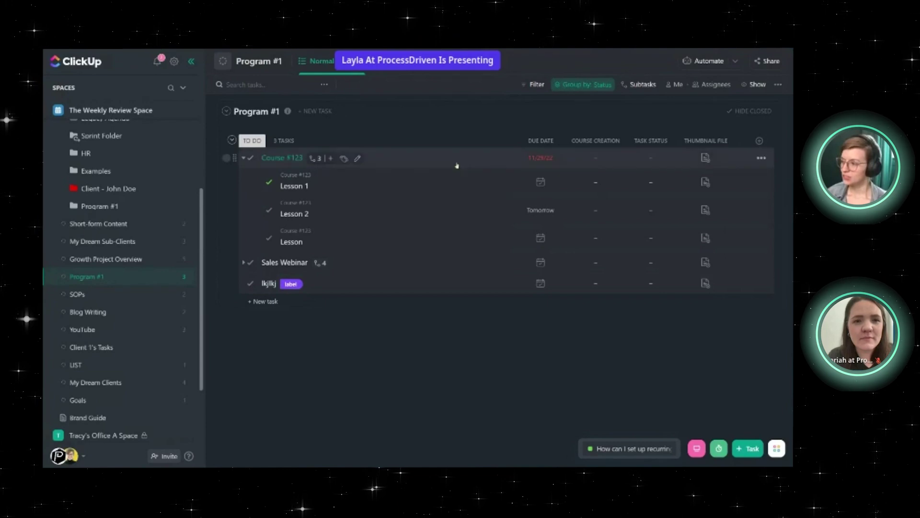
{"action": "mouse_move", "coordinate": [294, 213]}
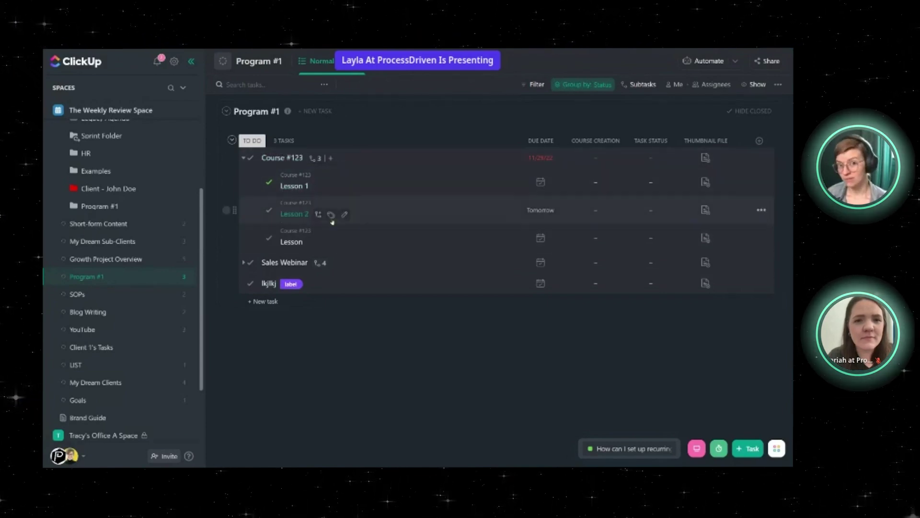
{"action": "left_click", "coordinate": [701, 65]}
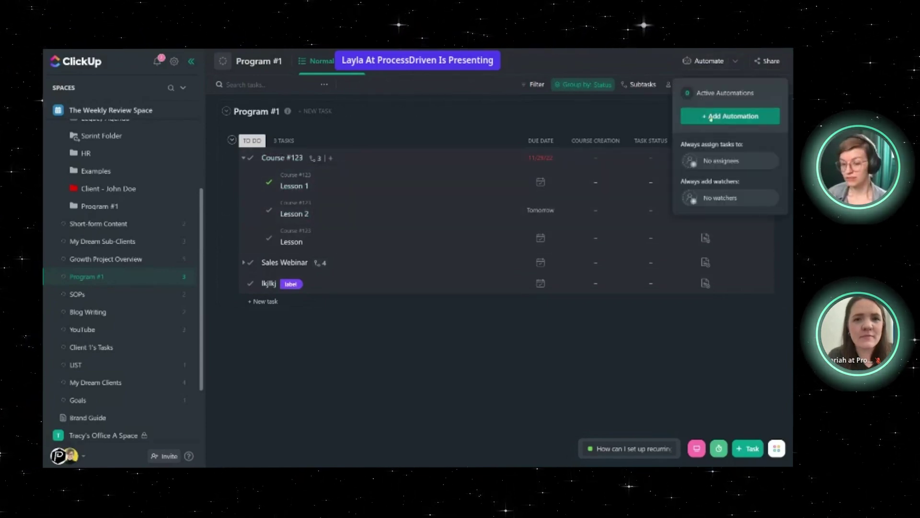
{"action": "left_click", "coordinate": [710, 117]}
{"action": "left_click", "coordinate": [343, 188]}
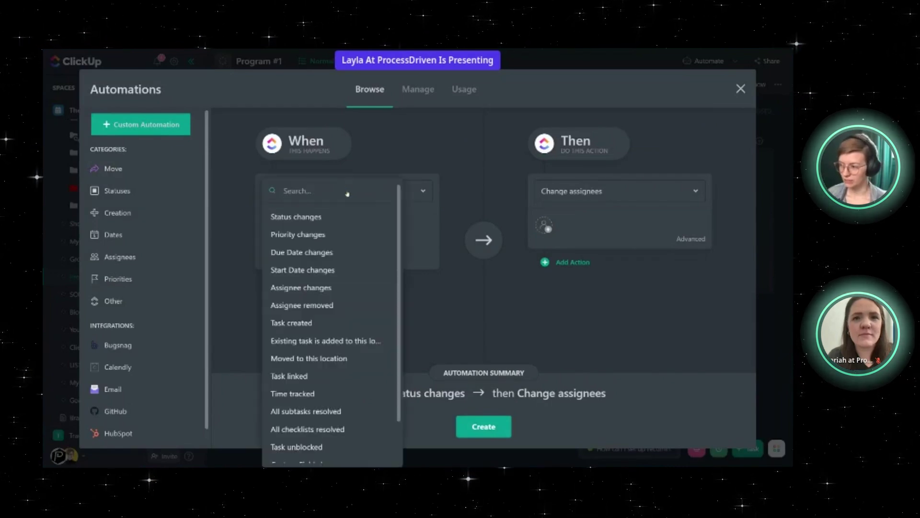
{"action": "type", "text": "un"}
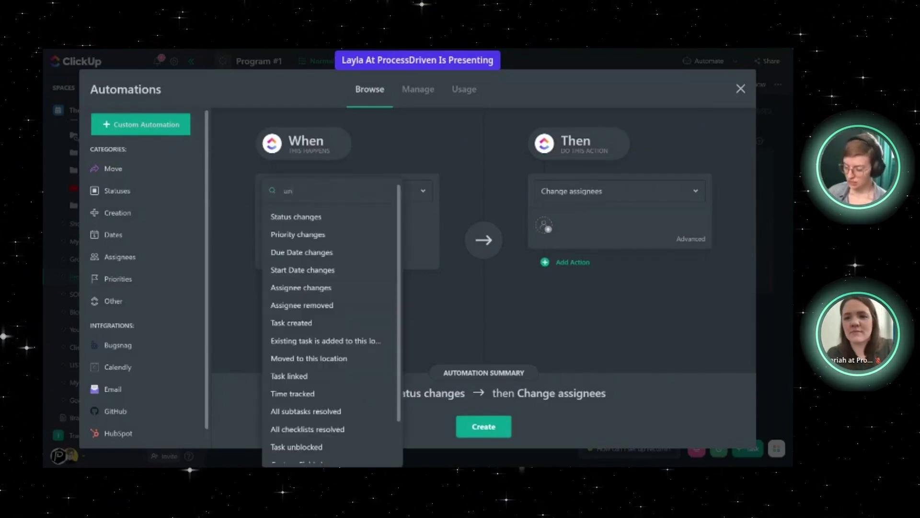
{"action": "left_click", "coordinate": [316, 251]}
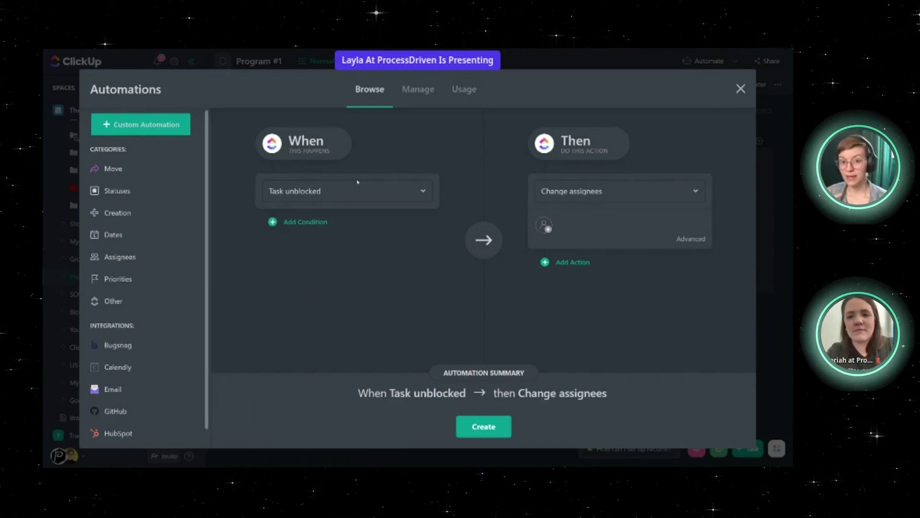
{"action": "left_click", "coordinate": [582, 190]}
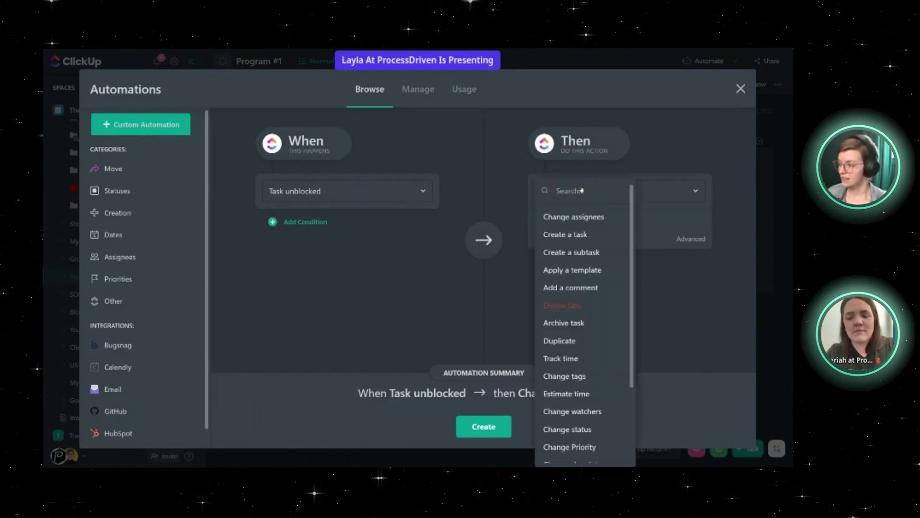
{"action": "type", "text": "due"}
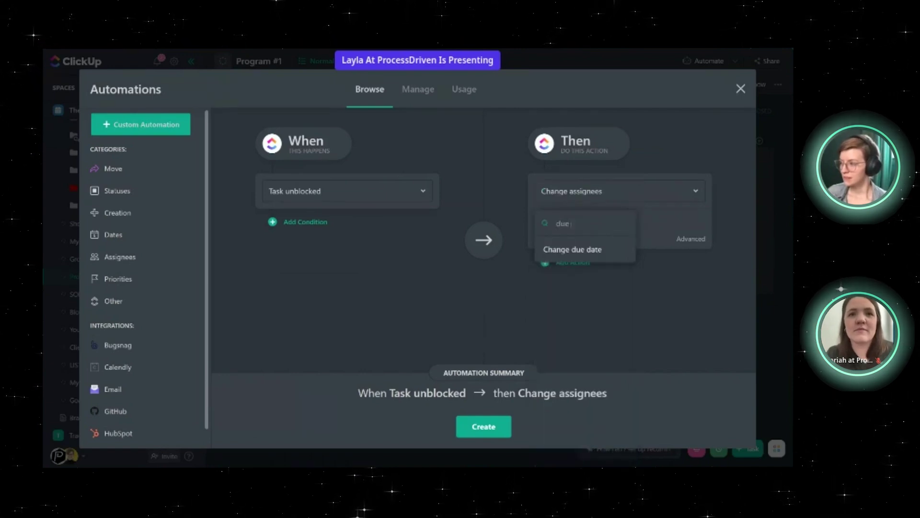
{"action": "left_click", "coordinate": [575, 251]}
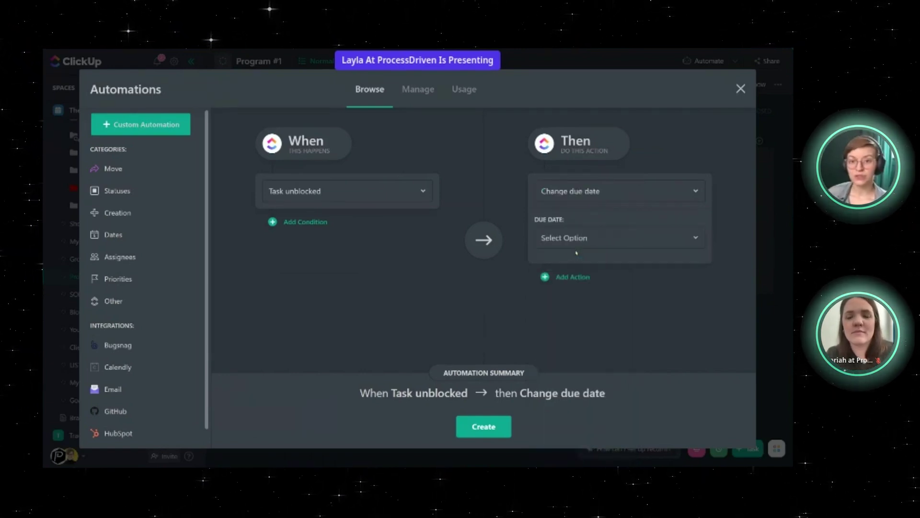
{"action": "left_click", "coordinate": [559, 241]}
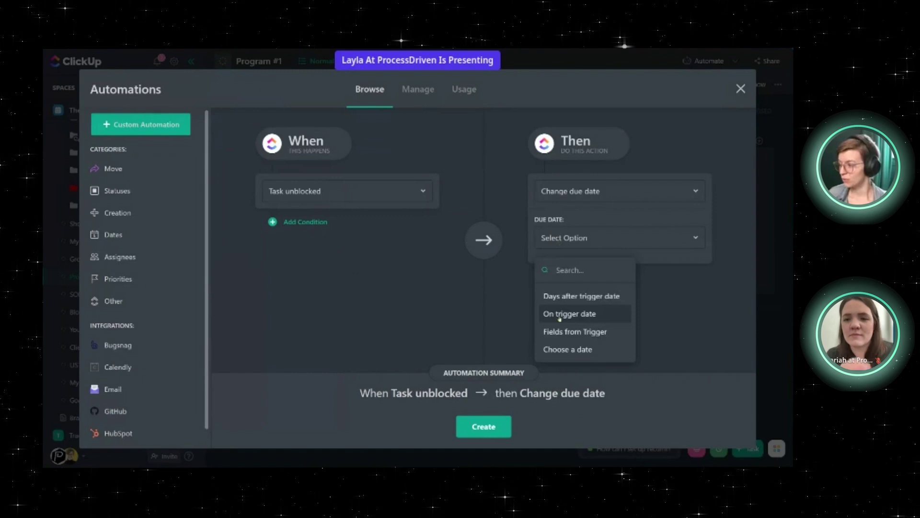
{"action": "left_click", "coordinate": [569, 295]}
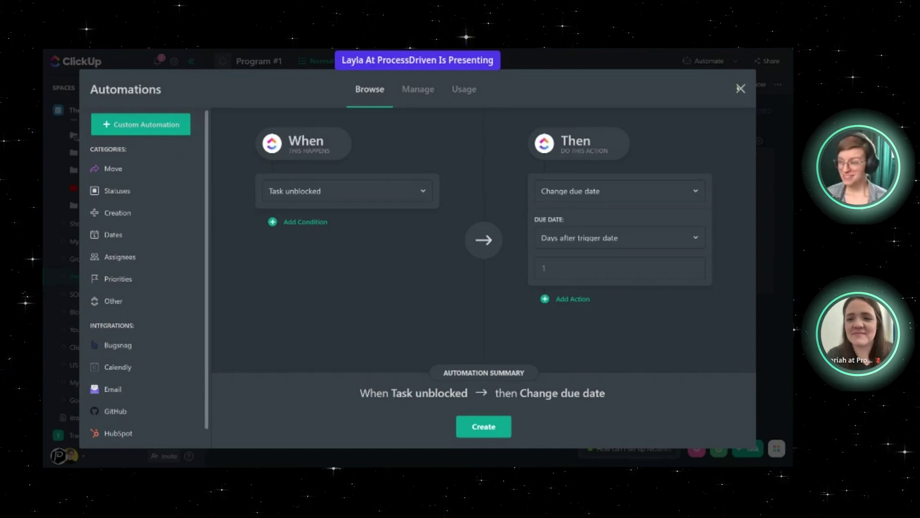
{"action": "left_click", "coordinate": [741, 88]}
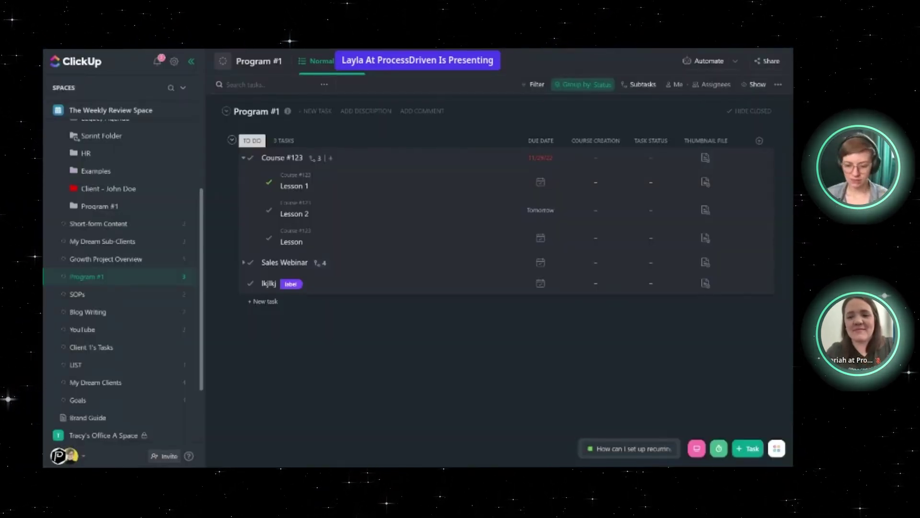
{"action": "scroll", "coordinate": [119, 241], "scroll_direction": "up", "scroll_amount": 5}
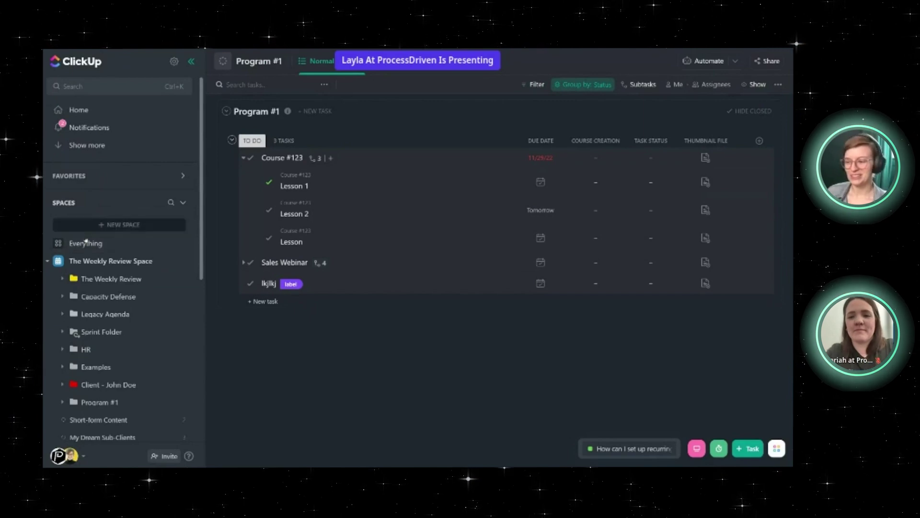
Step: View the priority-flags question's screenshot, then close it and the task details
{"action": "left_click", "coordinate": [112, 278]}
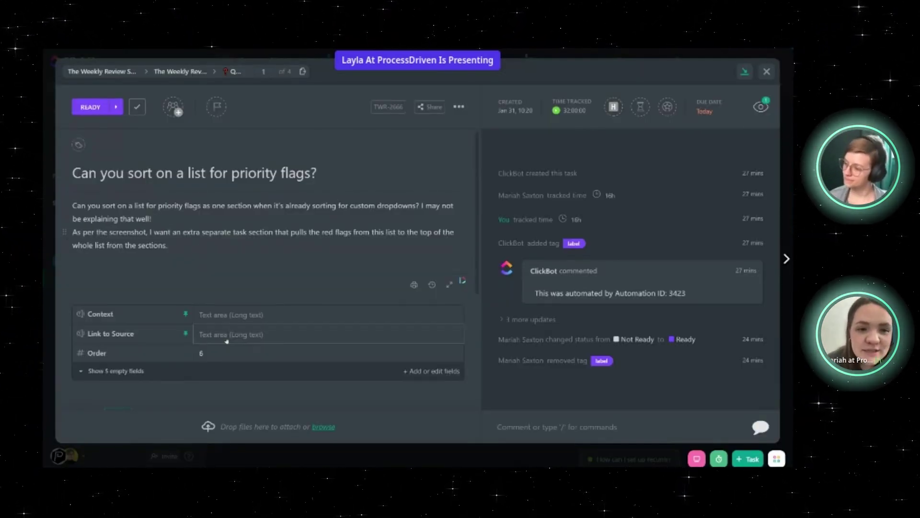
{"action": "scroll", "coordinate": [224, 390], "scroll_direction": "down", "scroll_amount": 3}
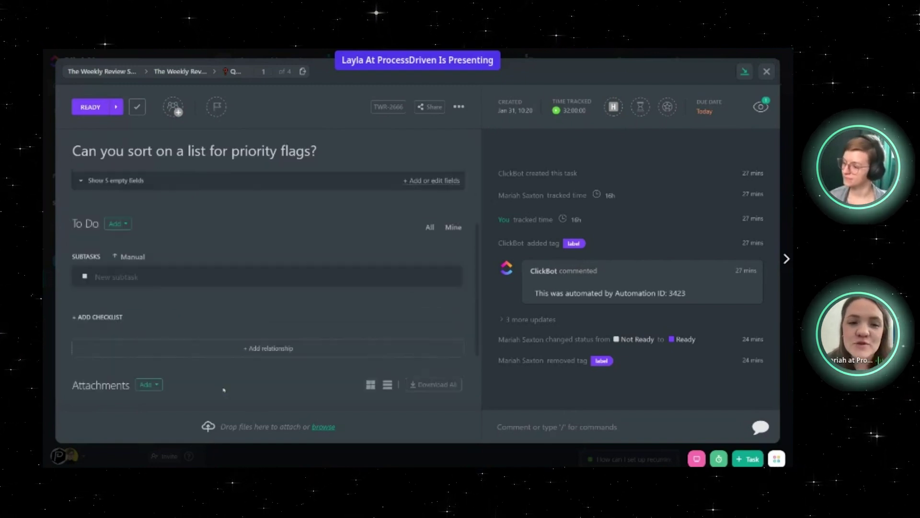
{"action": "scroll", "coordinate": [223, 389], "scroll_direction": "up", "scroll_amount": 3}
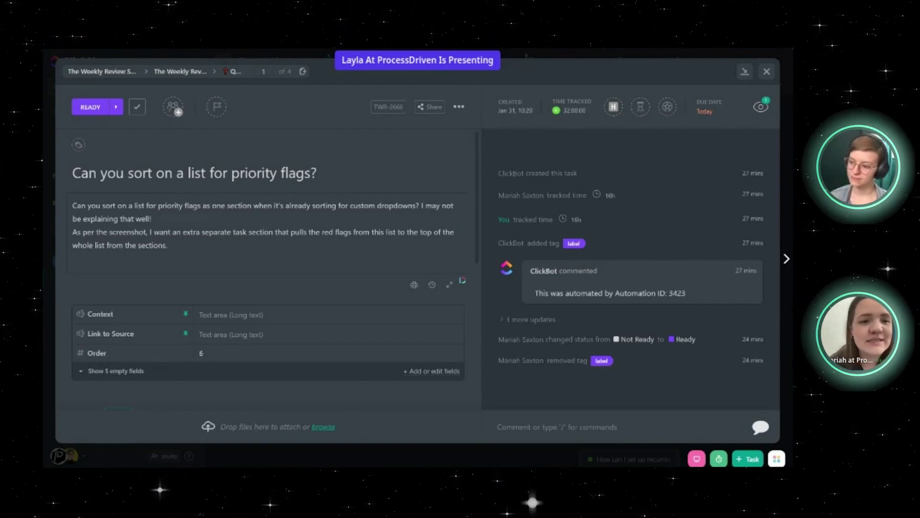
{"action": "scroll", "coordinate": [110, 341], "scroll_direction": "down", "scroll_amount": 5}
{"action": "scroll", "coordinate": [111, 341], "scroll_direction": "down", "scroll_amount": 5}
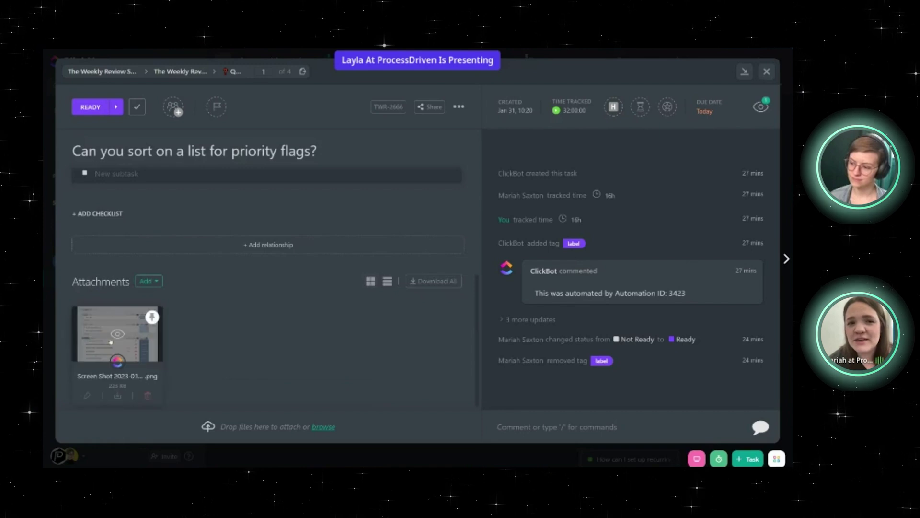
{"action": "left_click", "coordinate": [111, 341]}
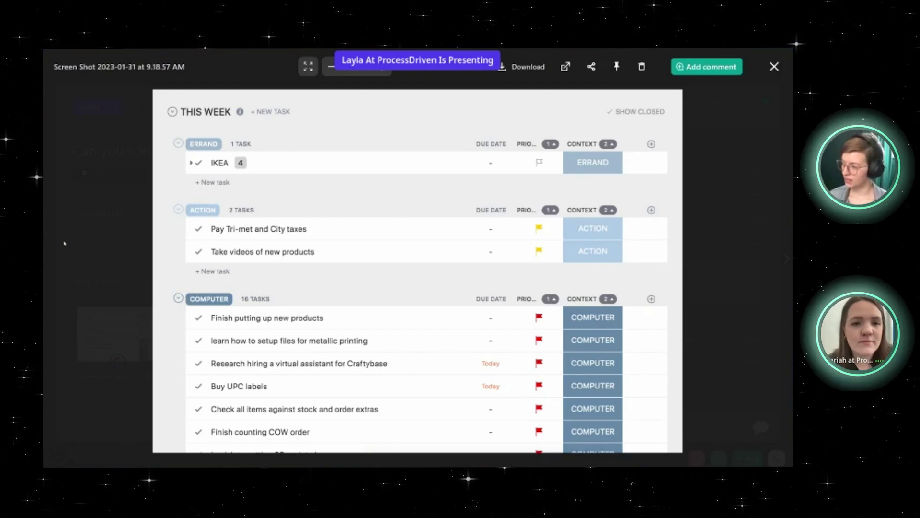
{"action": "key", "text": "Escape"}
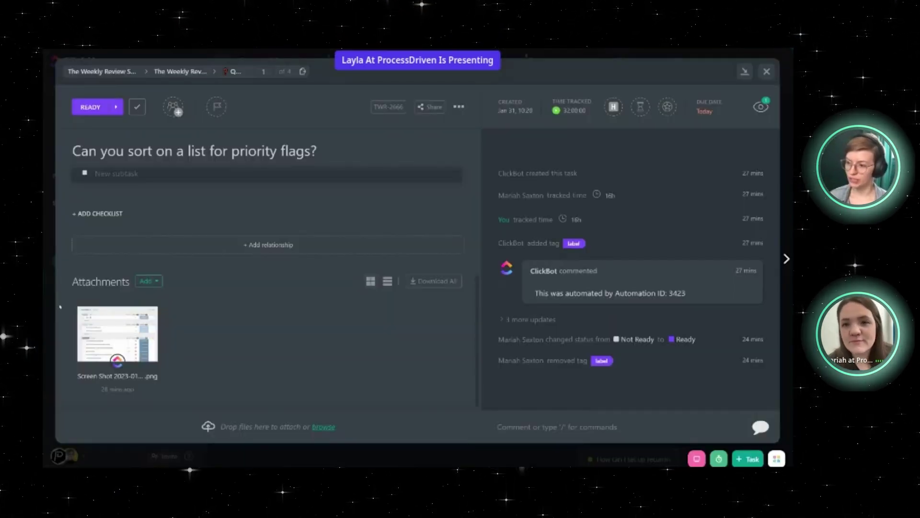
{"action": "key", "text": "Escape"}
{"action": "scroll", "coordinate": [107, 252], "scroll_direction": "down", "scroll_amount": 5}
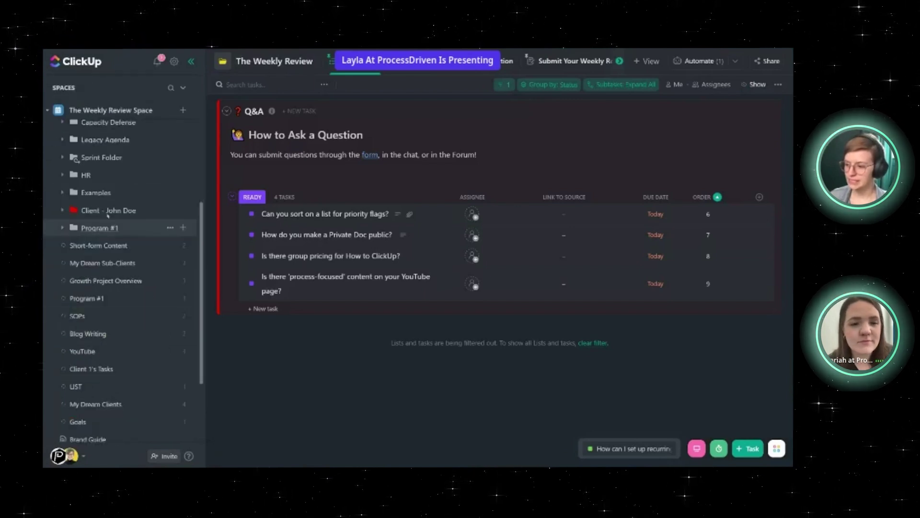
Step: Add a Context dropdown column to the YouTube list with Computer, Car and Office options
{"action": "left_click", "coordinate": [102, 262]}
{"action": "scroll", "coordinate": [139, 279], "scroll_direction": "down", "scroll_amount": 2}
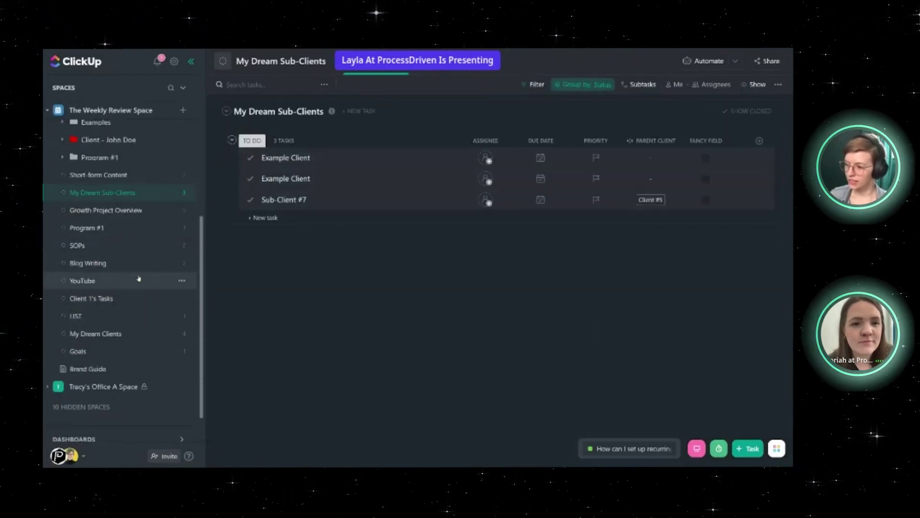
{"action": "left_click", "coordinate": [138, 279]}
{"action": "left_click", "coordinate": [760, 141]}
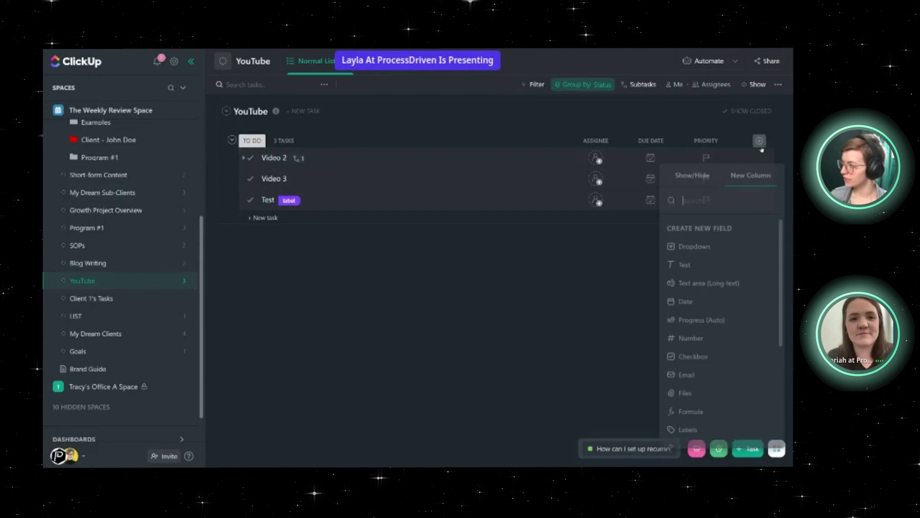
{"action": "type", "text": "drop"}
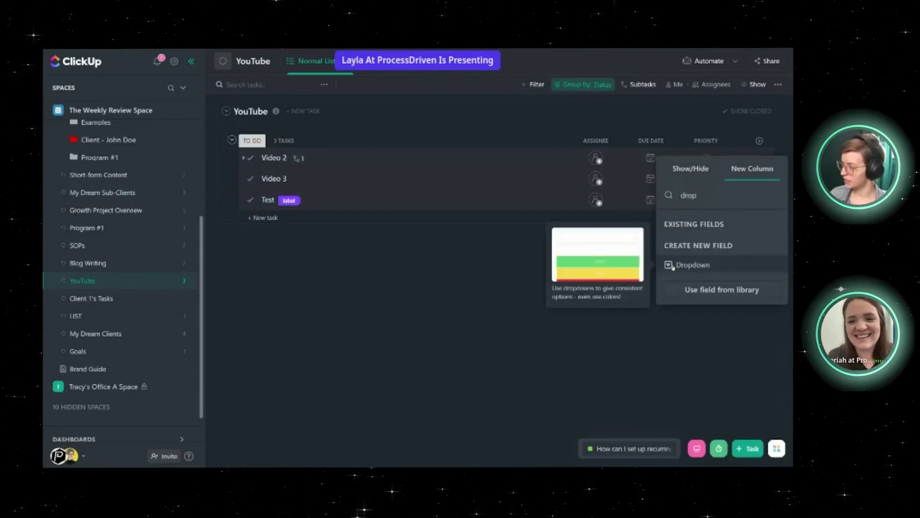
{"action": "left_click", "coordinate": [672, 267]}
{"action": "type", "text": "Context"}
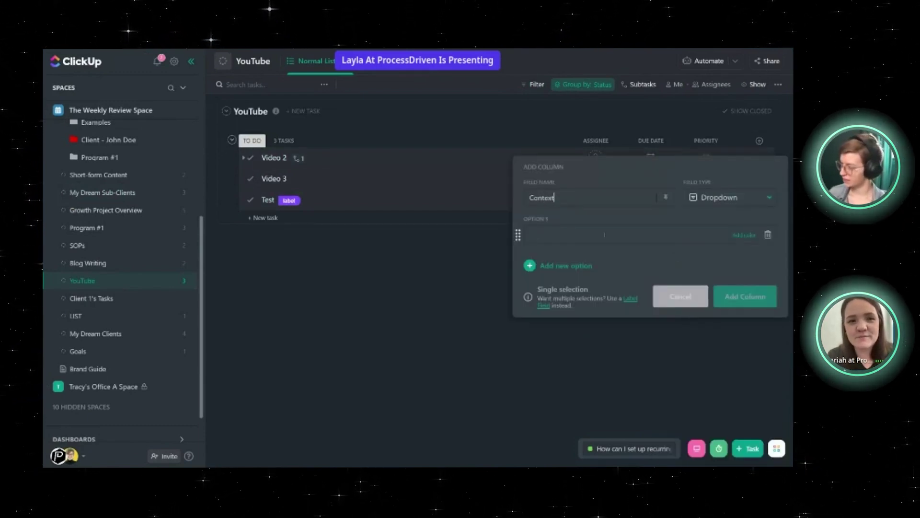
{"action": "type", "text": "Comp"}
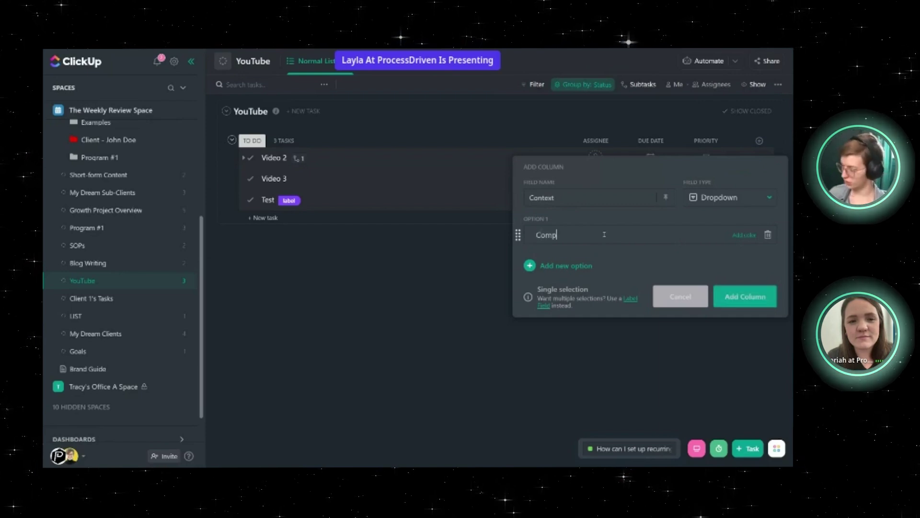
{"action": "type", "text": "uter"}
{"action": "key", "text": "Return"}
{"action": "key", "text": "Return"}
{"action": "type", "text": "Office"}
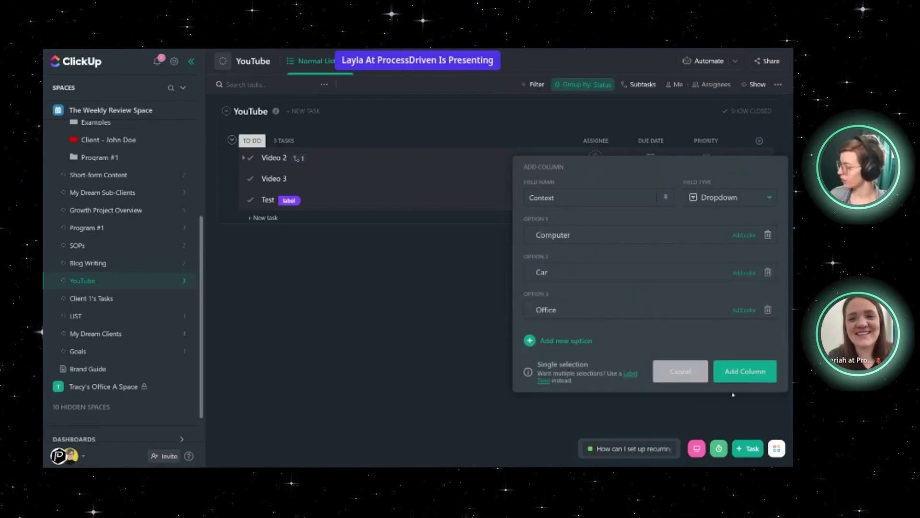
{"action": "left_click", "coordinate": [746, 371]}
{"action": "mouse_move", "coordinate": [374, 157]}
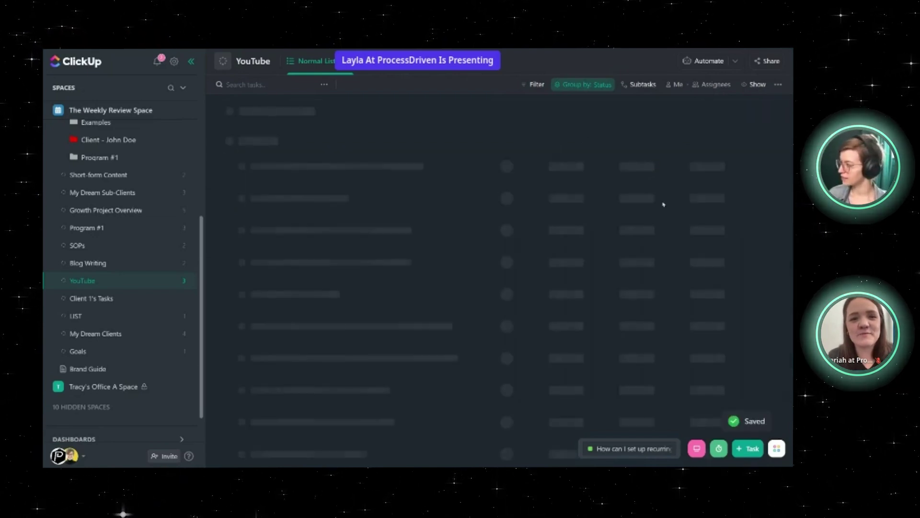
Step: Delete the Video 1 subtask under Video 2
{"action": "left_click", "coordinate": [297, 158]}
{"action": "right_click", "coordinate": [282, 184]}
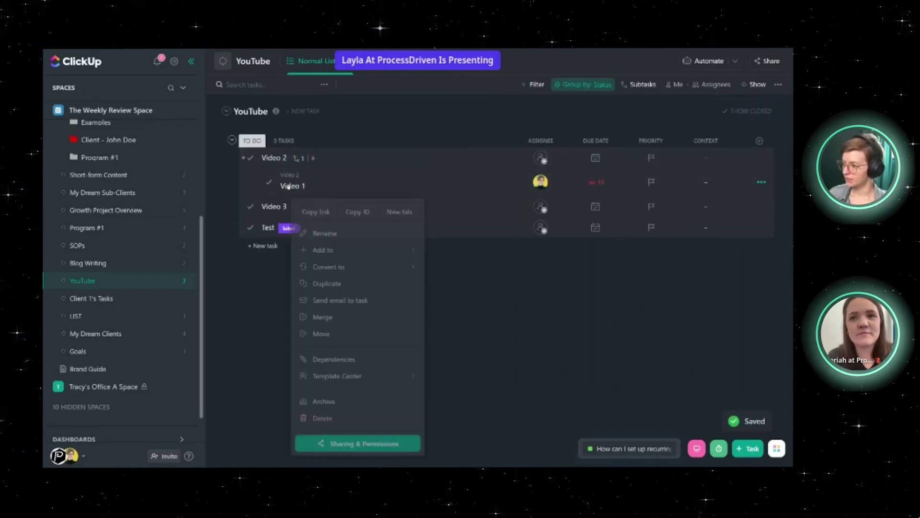
{"action": "left_click", "coordinate": [320, 423]}
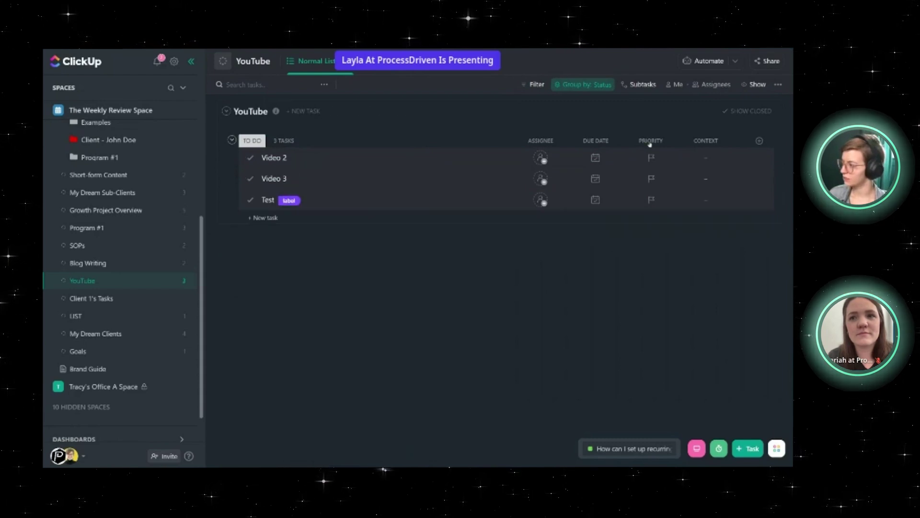
Step: Group by Context and assign Video 3 Computer, Video 2 Car, Test Office
{"action": "left_click", "coordinate": [583, 84]}
{"action": "mouse_move", "coordinate": [558, 236]}
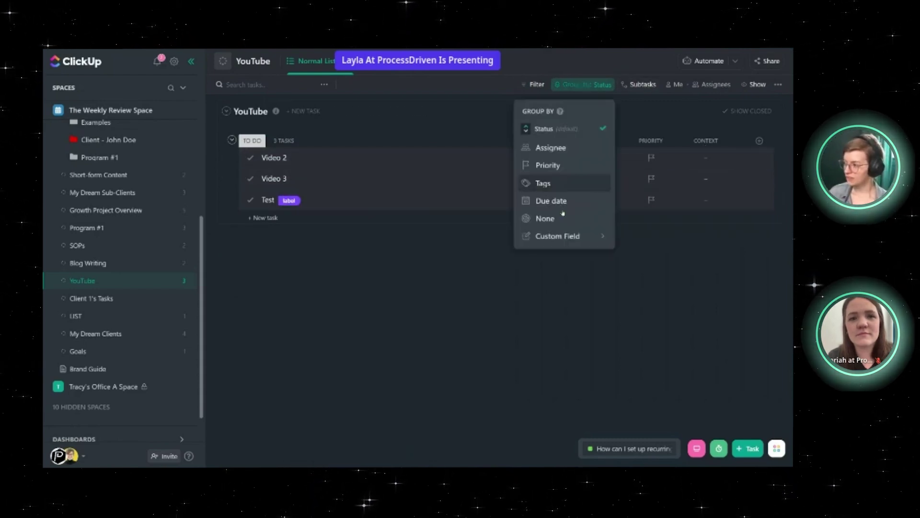
{"action": "left_click", "coordinate": [645, 232]}
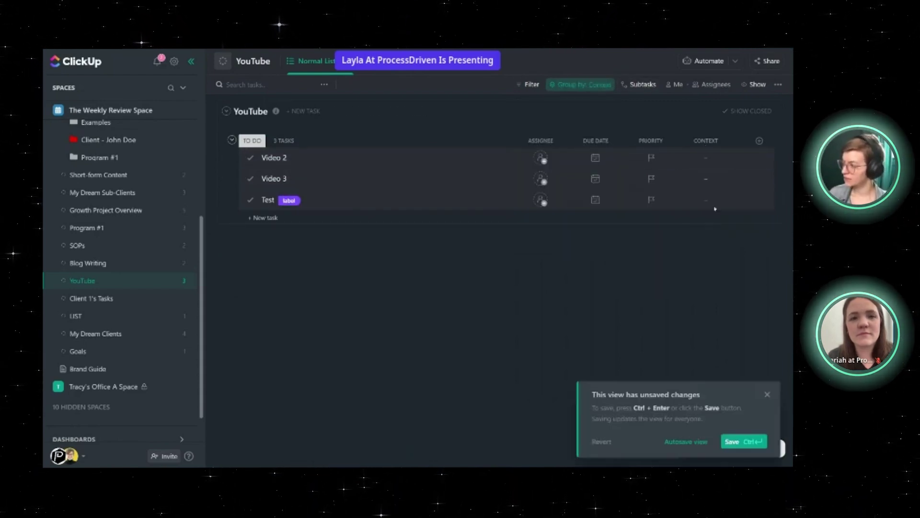
{"action": "left_click", "coordinate": [711, 183]}
{"action": "left_click", "coordinate": [713, 269]}
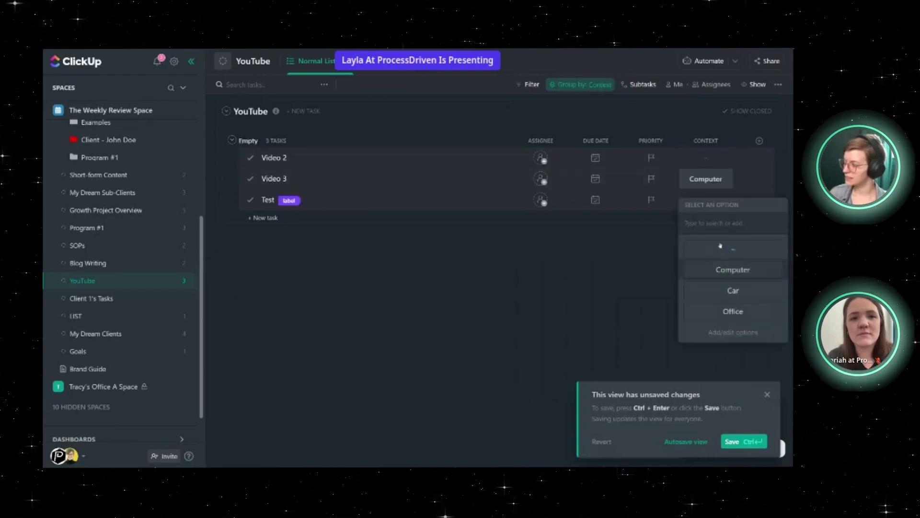
{"action": "left_click", "coordinate": [713, 269]}
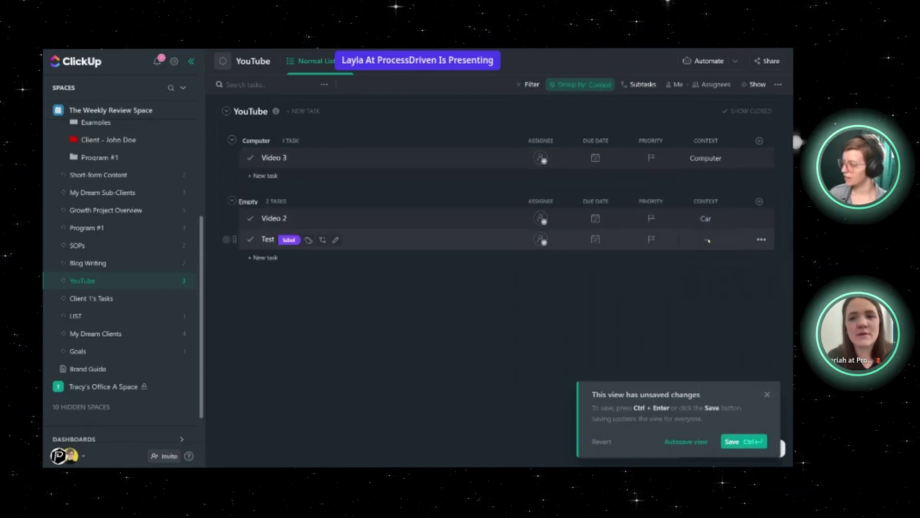
{"action": "left_click", "coordinate": [708, 241]}
{"action": "left_click", "coordinate": [736, 409]}
Step: Set priorities: Test Urgent, Video 2 Normal, Video 3 Low
{"action": "left_click", "coordinate": [651, 279]}
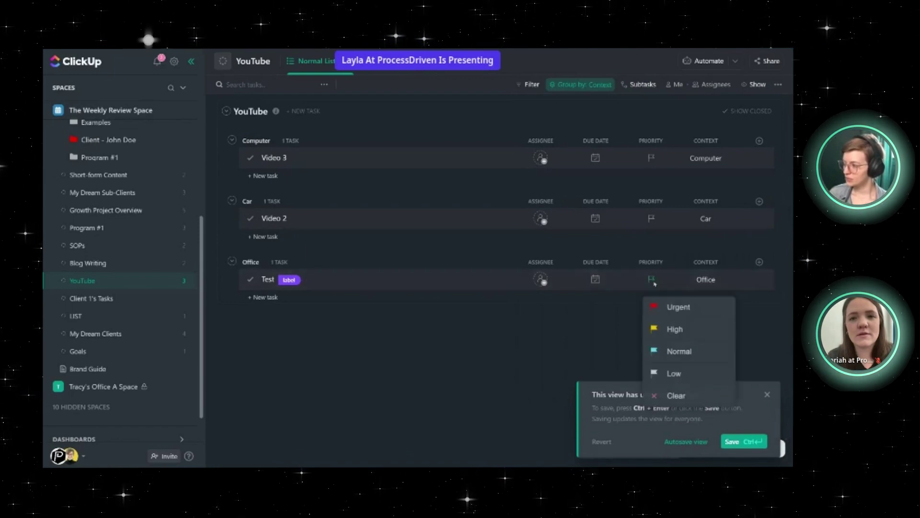
{"action": "left_click", "coordinate": [675, 329]}
{"action": "left_click", "coordinate": [651, 218]}
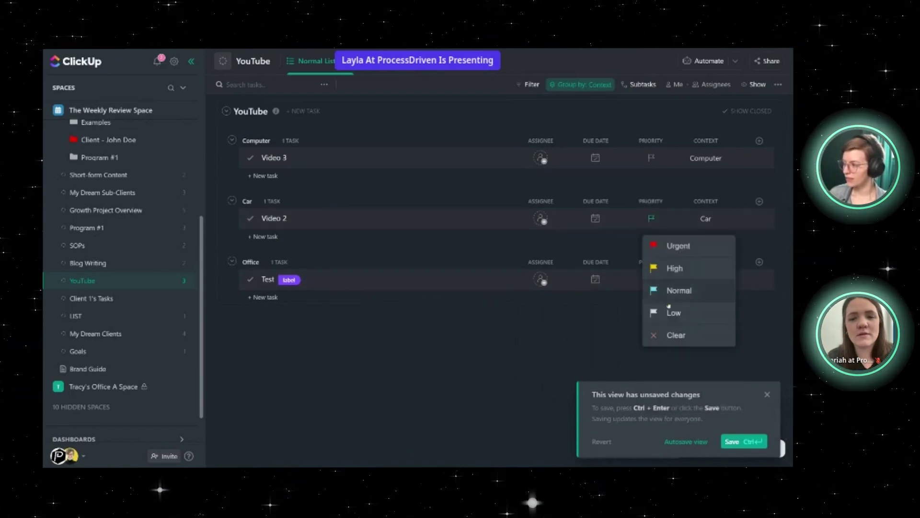
{"action": "left_click", "coordinate": [669, 298]}
{"action": "left_click", "coordinate": [651, 158]}
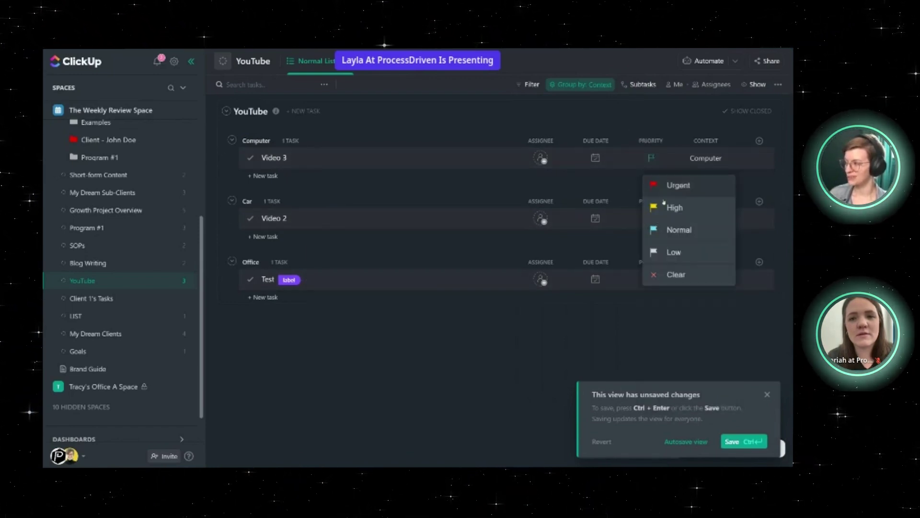
{"action": "left_click", "coordinate": [670, 251]}
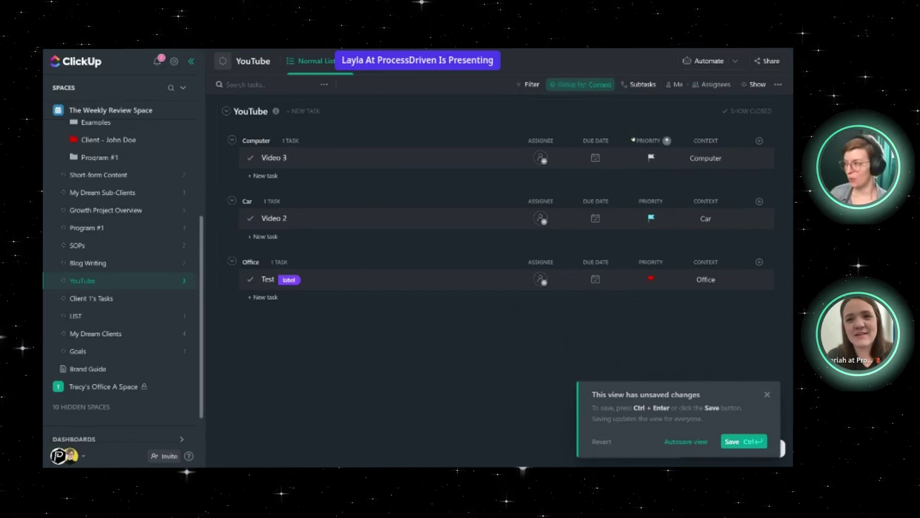
Step: Add an urgent task Video 4 to the Computer group
{"action": "left_click", "coordinate": [265, 176]}
{"action": "type", "text": "Video 43"}
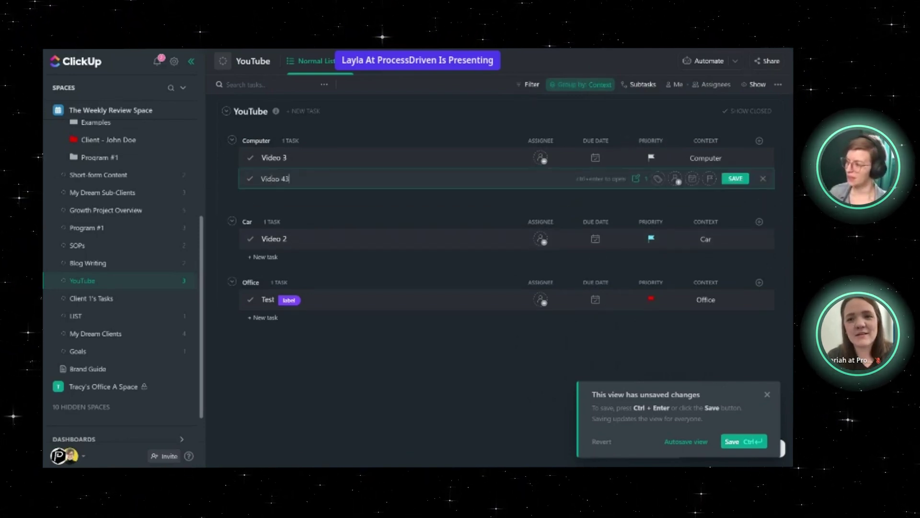
{"action": "key", "text": "Return"}
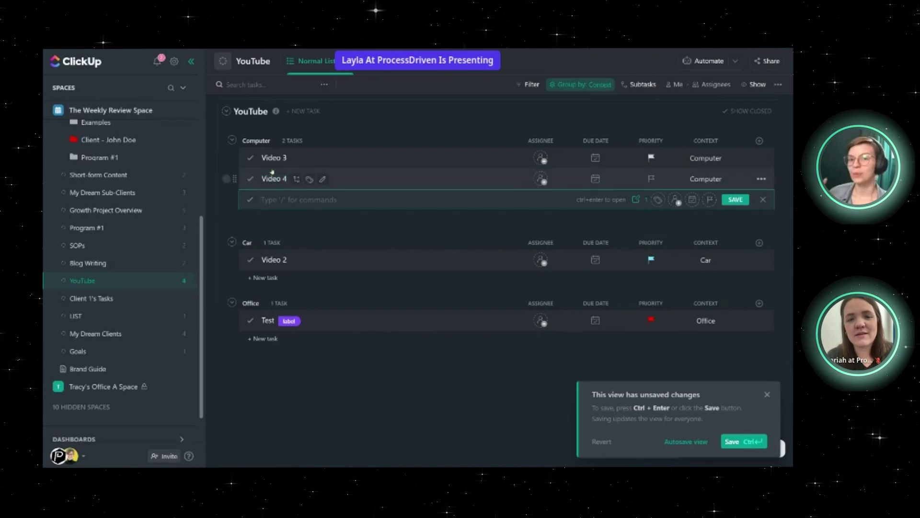
{"action": "left_click", "coordinate": [651, 178]}
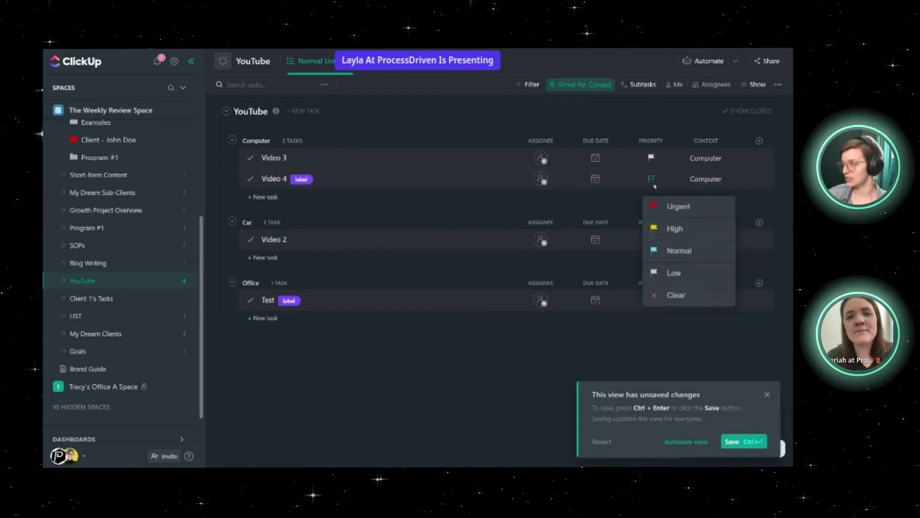
{"action": "left_click", "coordinate": [673, 208]}
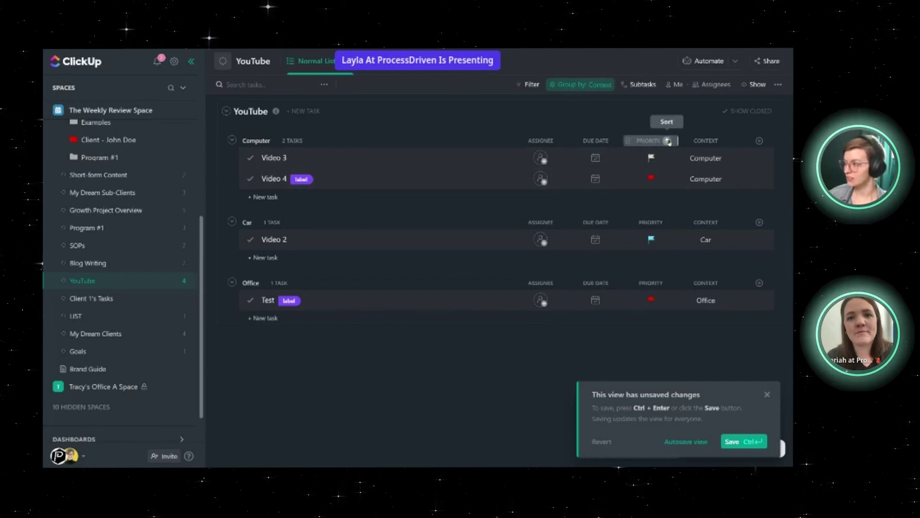
Step: Sort each group by priority and save the Context-grouped view
{"action": "left_click", "coordinate": [668, 142]}
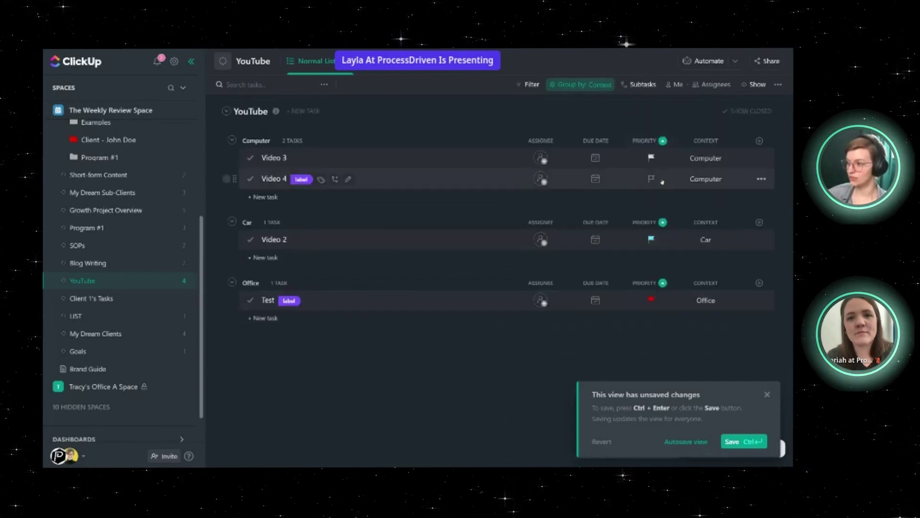
{"action": "left_click", "coordinate": [651, 157]}
{"action": "left_click", "coordinate": [673, 184]}
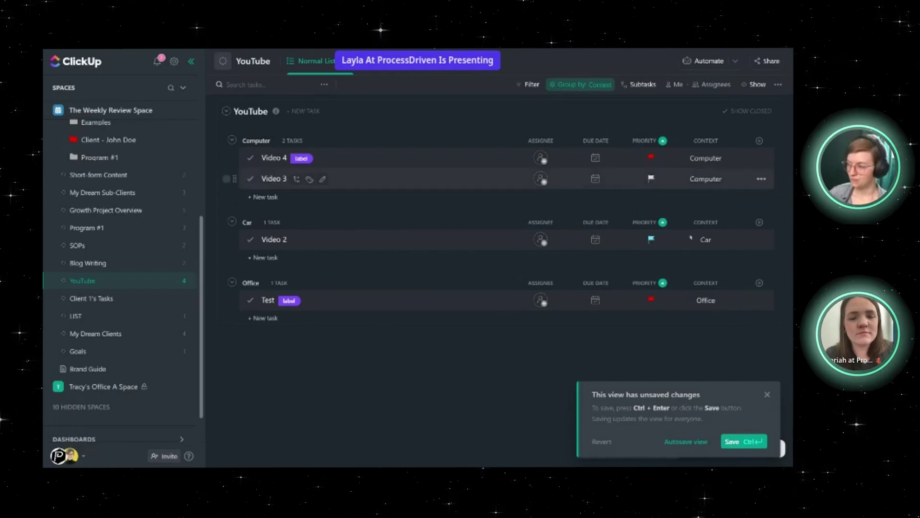
{"action": "left_click", "coordinate": [743, 444]}
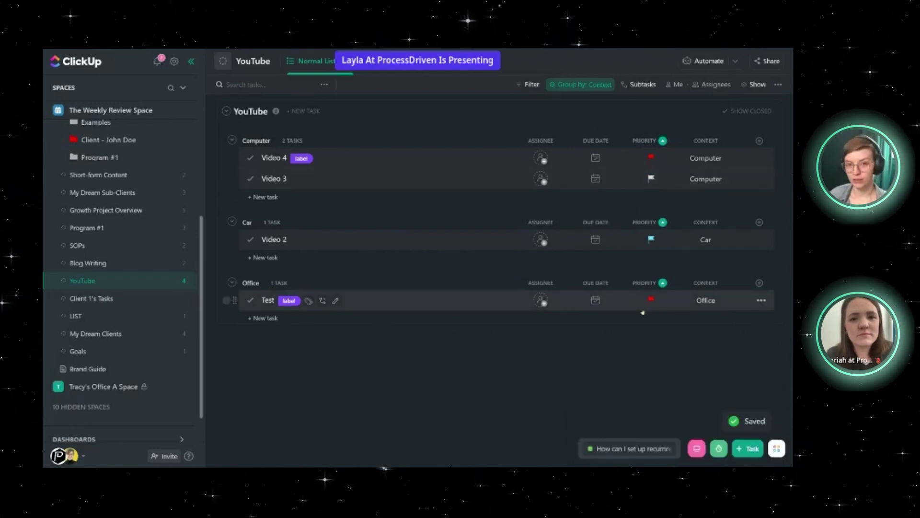
Step: Regroup the YouTube list by priority into Urgent, Normal and Low sections
{"action": "left_click", "coordinate": [590, 84]}
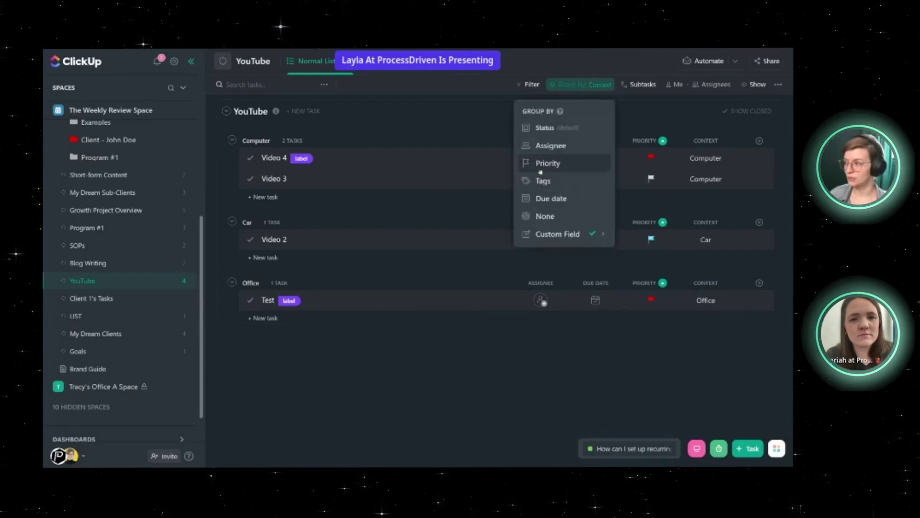
{"action": "left_click", "coordinate": [541, 171]}
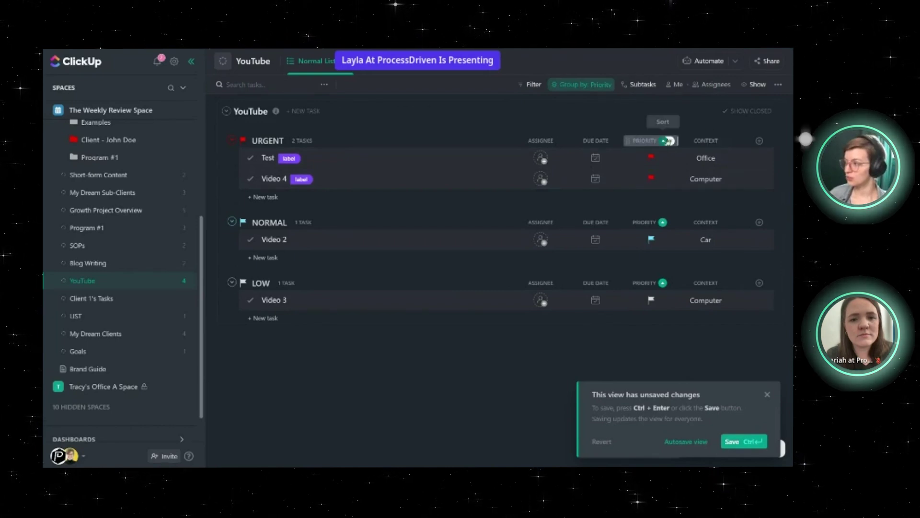
{"action": "left_click", "coordinate": [647, 141]}
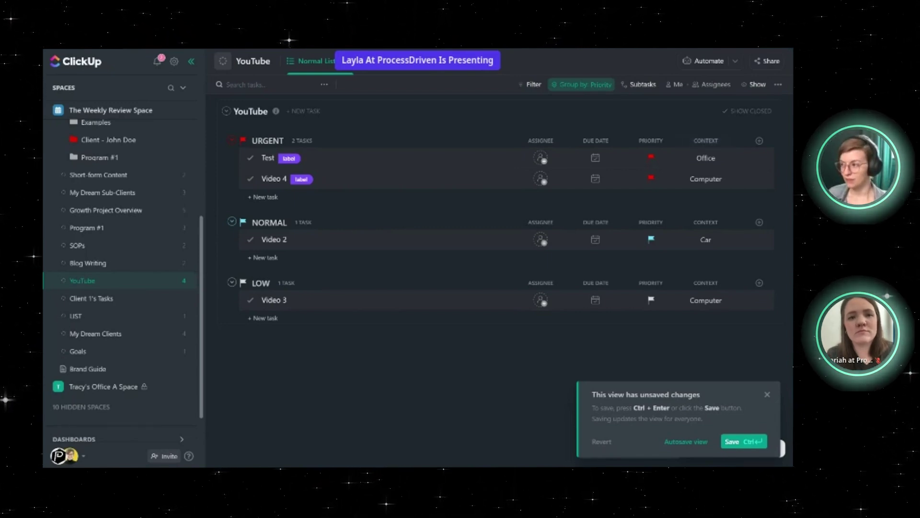
Step: Rename the view to Priority View, save it, and start adding a view
{"action": "left_click", "coordinate": [366, 60]}
{"action": "key", "text": "Escape"}
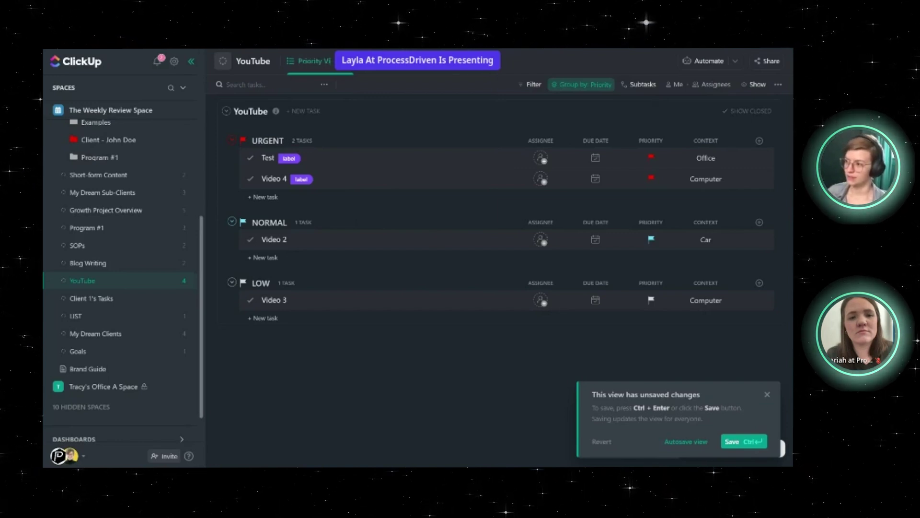
{"action": "key", "text": "ctrl+Return"}
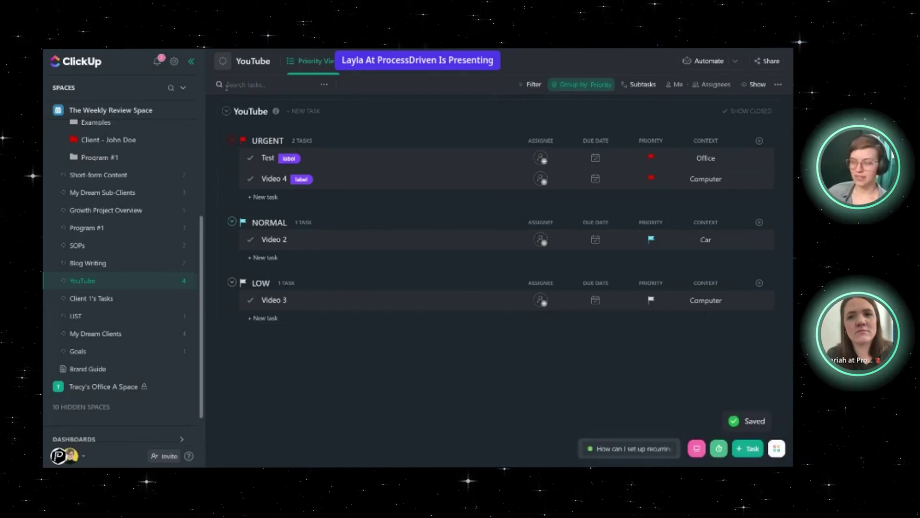
{"action": "left_click", "coordinate": [366, 61]}
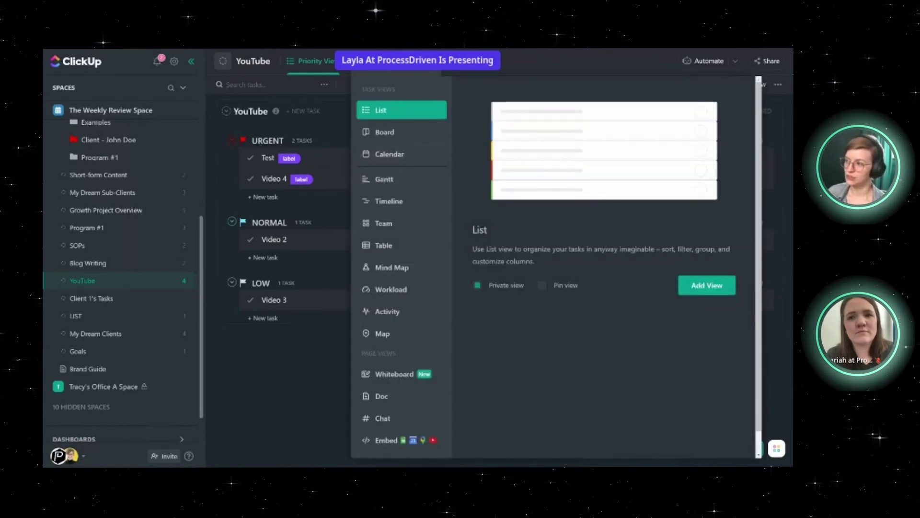
Step: Create a Context View list grouped by Context and save it
{"action": "left_click", "coordinate": [396, 93]}
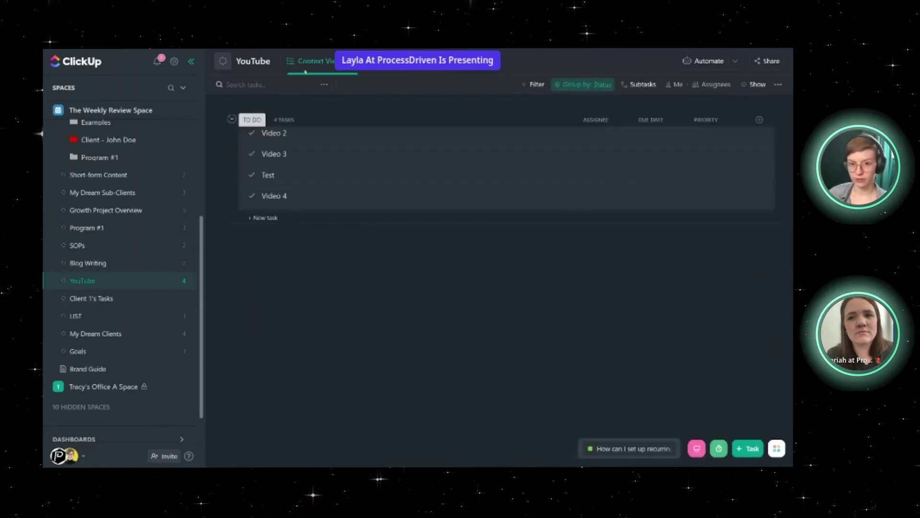
{"action": "left_click", "coordinate": [583, 84]}
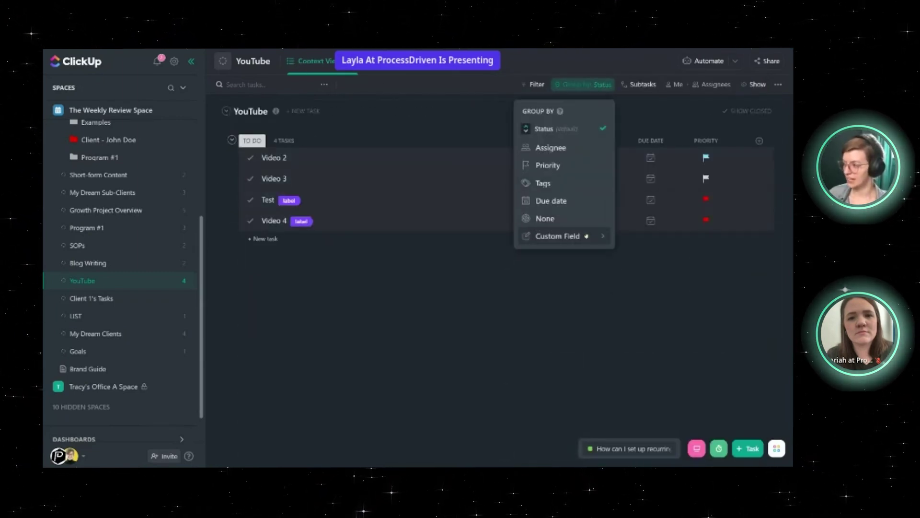
{"action": "left_click", "coordinate": [643, 230]}
{"action": "left_click", "coordinate": [313, 60]}
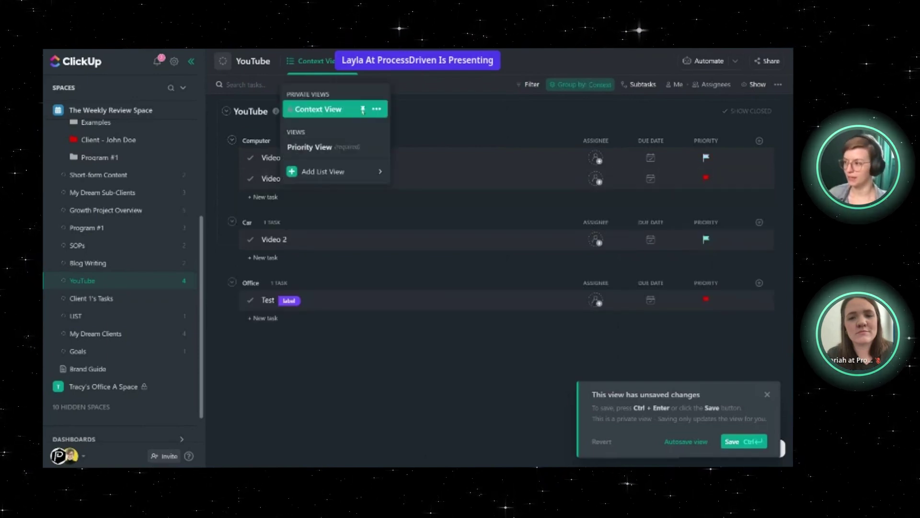
{"action": "left_click", "coordinate": [362, 112]}
{"action": "key", "text": "ctrl+Return"}
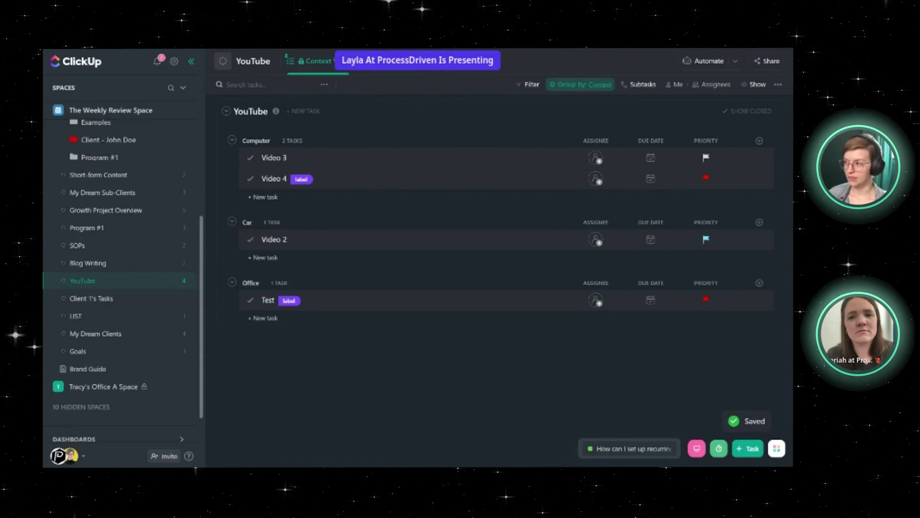
Step: Add a Board view with columns grouped by the Context custom field
{"action": "left_click", "coordinate": [367, 61]}
{"action": "left_click", "coordinate": [418, 134]}
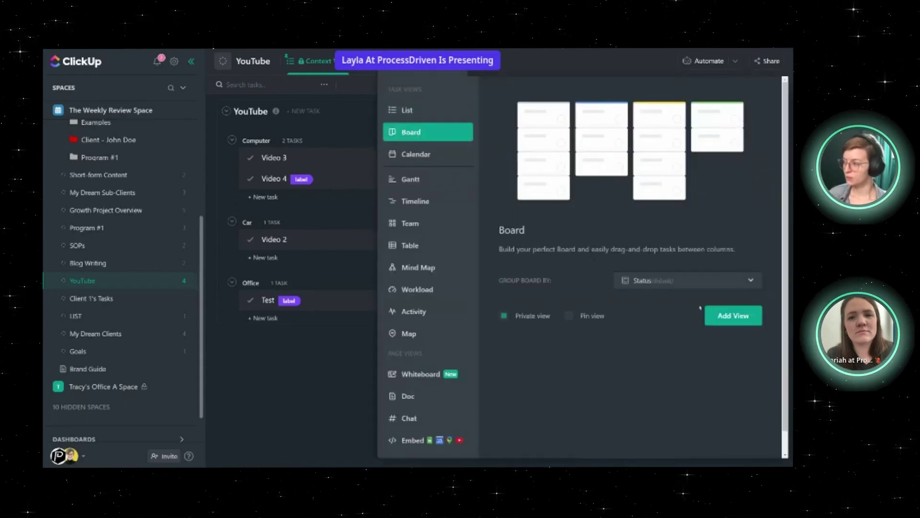
{"action": "left_click", "coordinate": [713, 282]}
{"action": "mouse_move", "coordinate": [669, 399]}
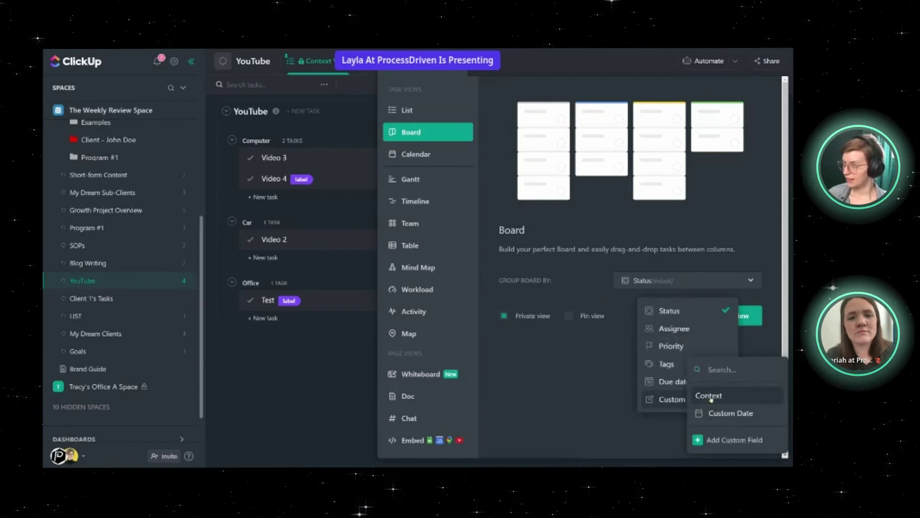
{"action": "left_click", "coordinate": [710, 396]}
{"action": "left_click", "coordinate": [737, 315]}
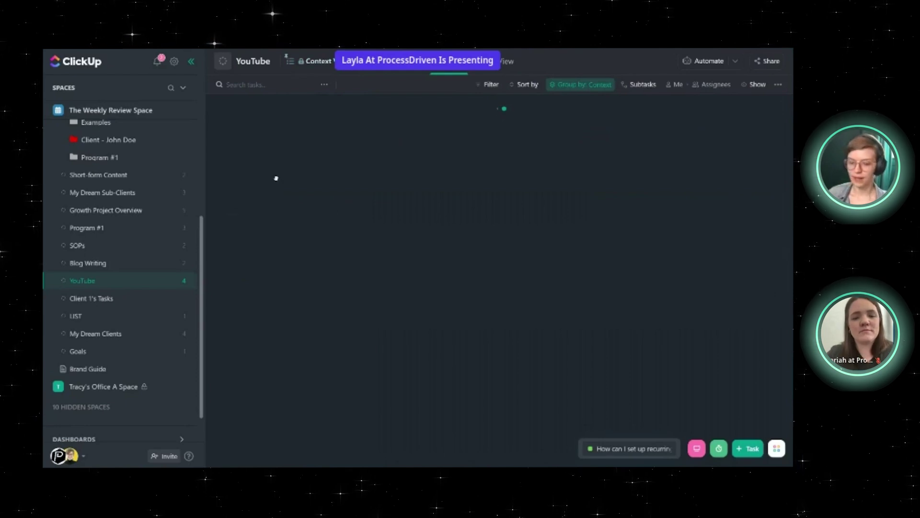
Step: Turn on board swimlanes, trying priority and then status as the swimlane grouping
{"action": "left_click", "coordinate": [586, 85]}
{"action": "left_click", "coordinate": [599, 243]}
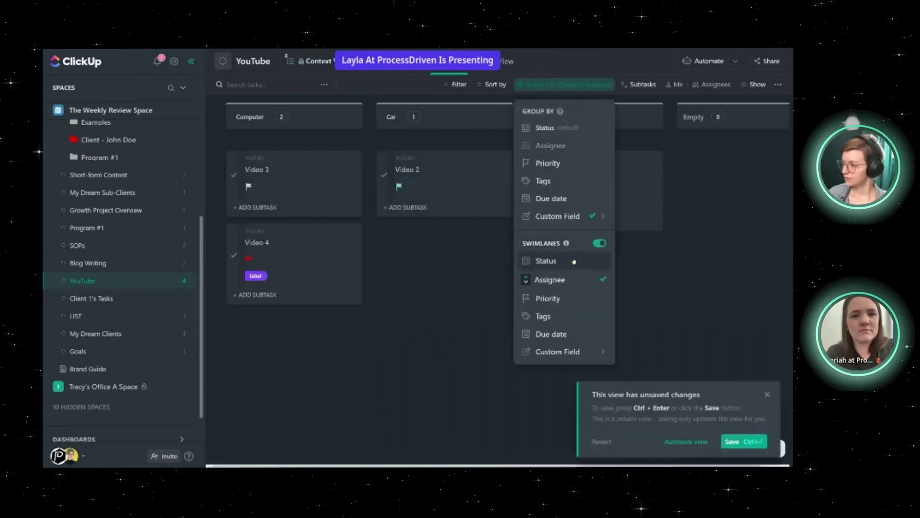
{"action": "left_click", "coordinate": [546, 299]}
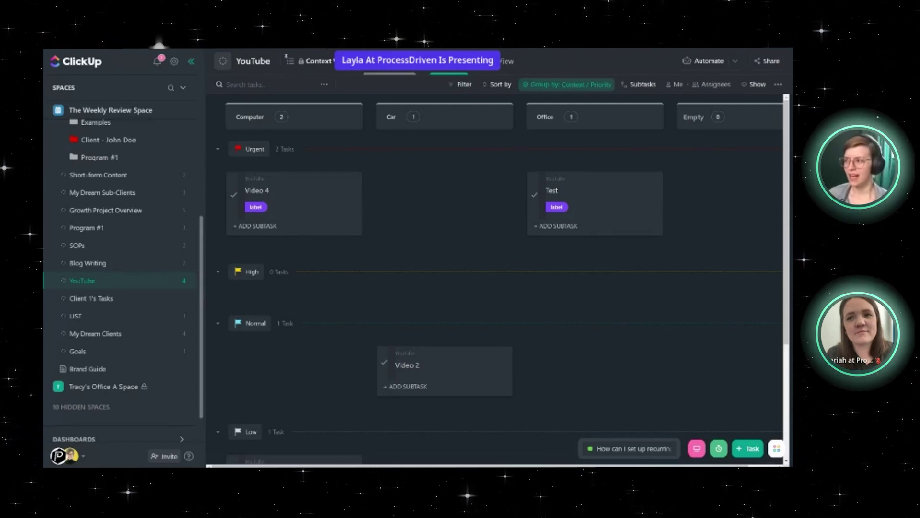
{"action": "left_click", "coordinate": [503, 60]}
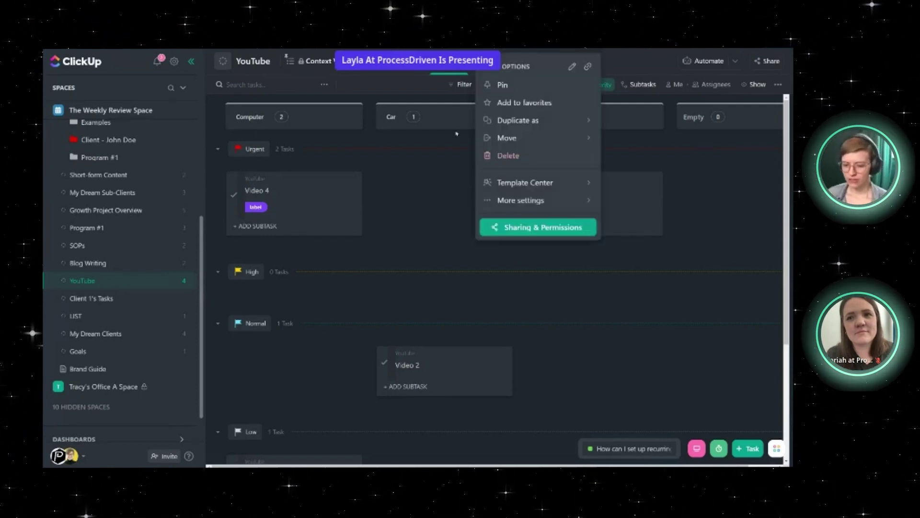
{"action": "left_click", "coordinate": [504, 84]}
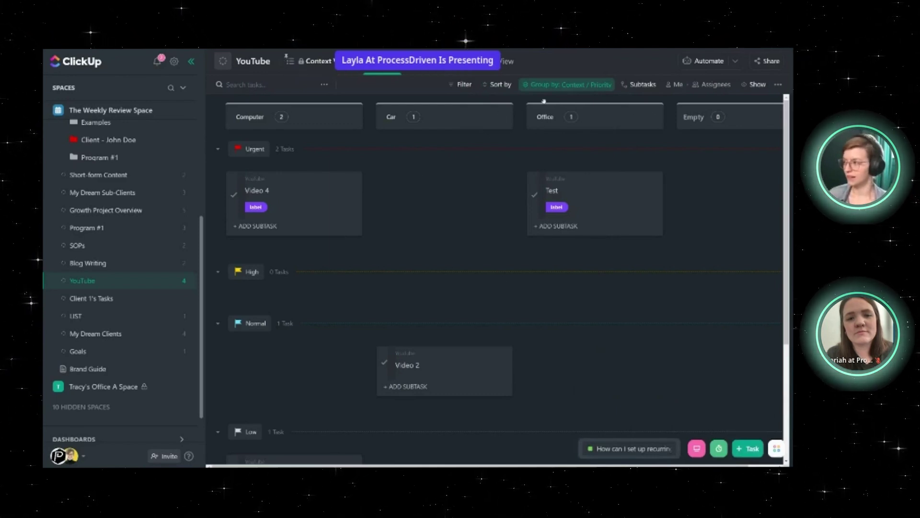
{"action": "left_click", "coordinate": [551, 85]}
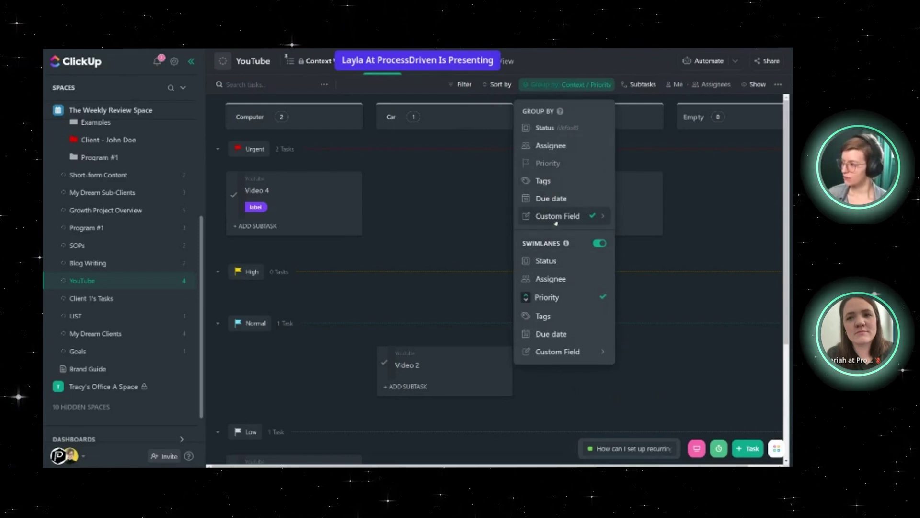
{"action": "mouse_move", "coordinate": [557, 215]}
{"action": "left_click", "coordinate": [546, 261]}
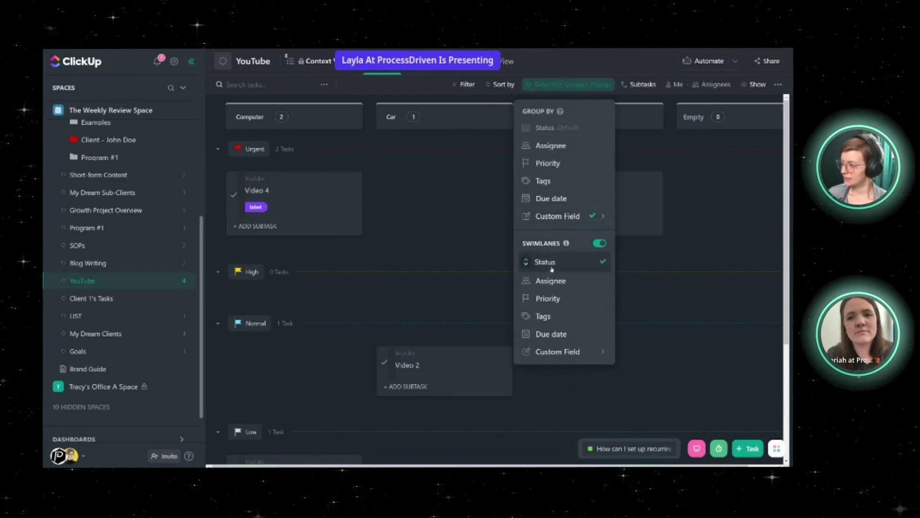
{"action": "left_click", "coordinate": [535, 97]}
Step: Group board columns by Priority, with Context custom field swimlanes
{"action": "left_click", "coordinate": [547, 84]}
{"action": "left_click", "coordinate": [547, 261]}
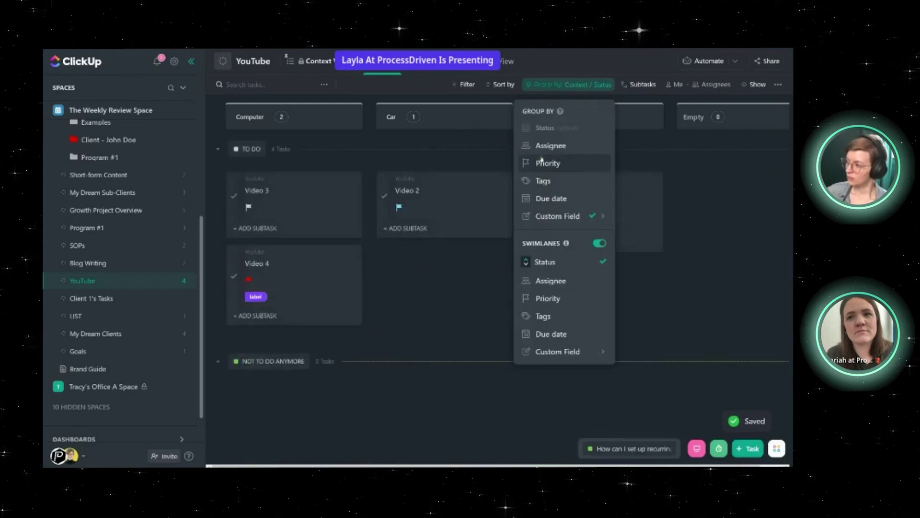
{"action": "left_click", "coordinate": [544, 85]}
{"action": "left_click", "coordinate": [547, 164]}
{"action": "mouse_move", "coordinate": [557, 352]}
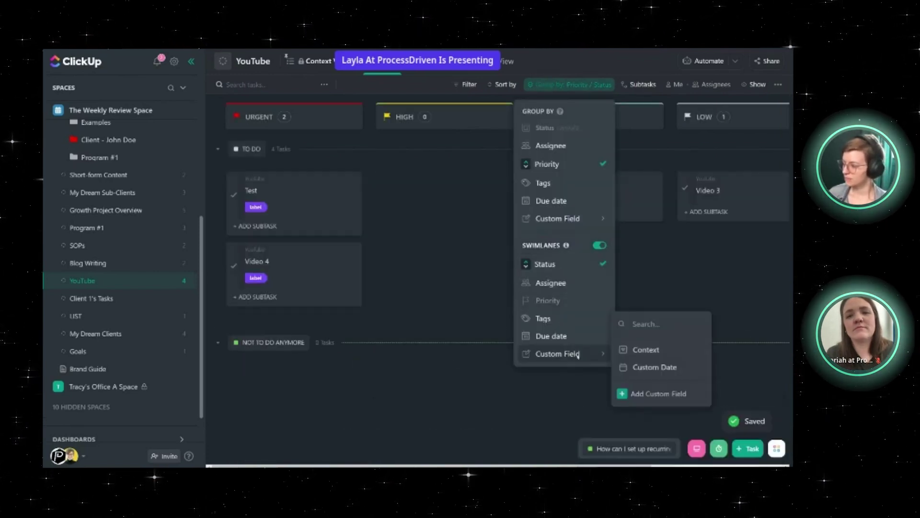
{"action": "left_click", "coordinate": [647, 350]}
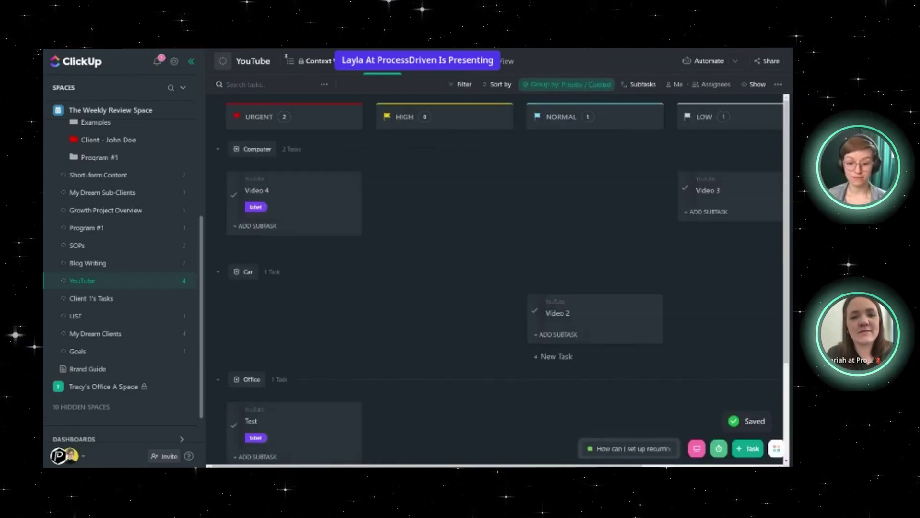